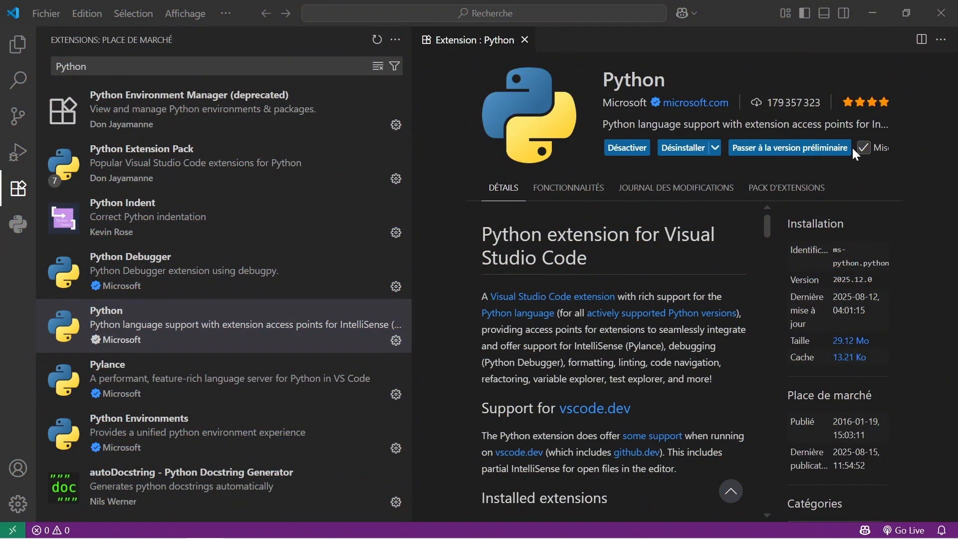
click(169, 528)
mouse_move(286, 534)
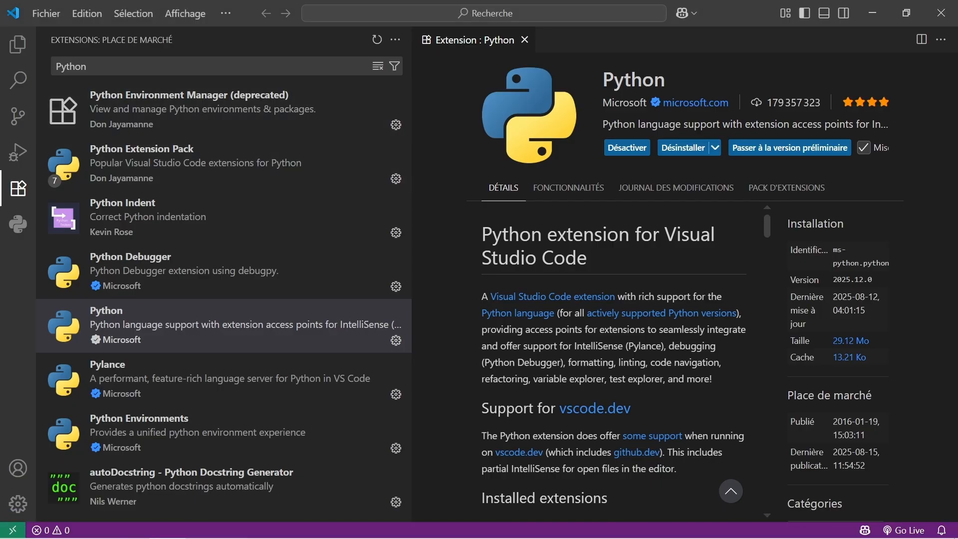
Search the extension marketplace for "Pylance" and open the details page of Microsoft's Pylance extension.
click(159, 66)
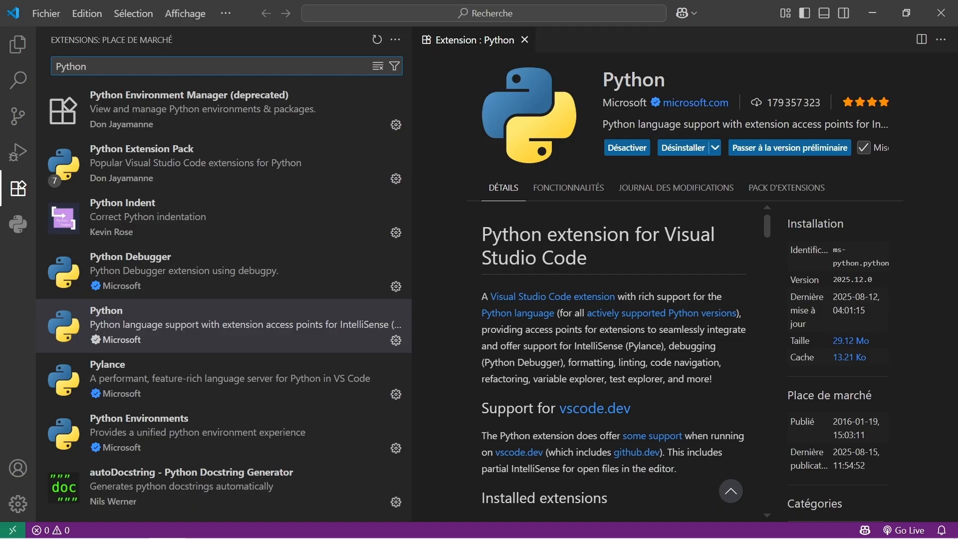
key(BackSpace)
key(BackSpace)
key(BackSpace)
key(BackSpace)
text(lance)
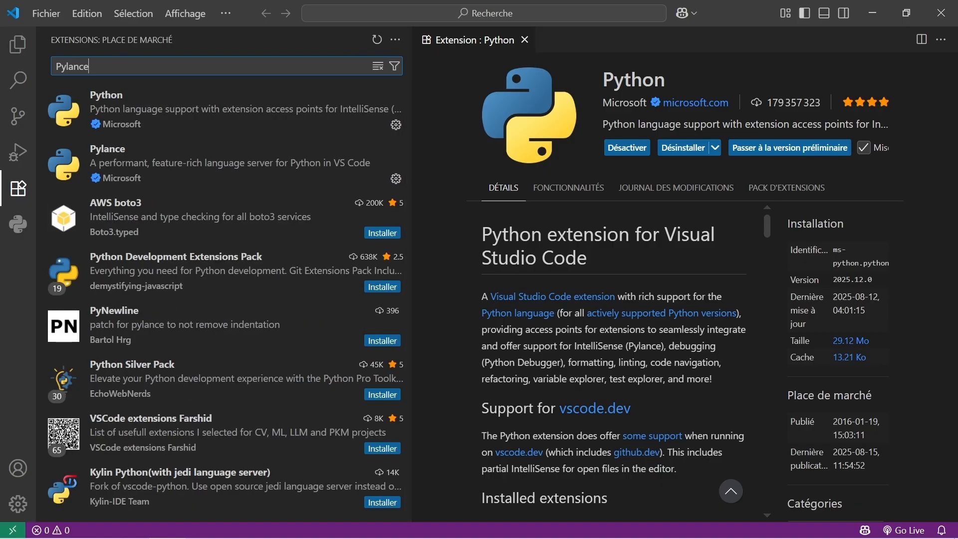
click(124, 156)
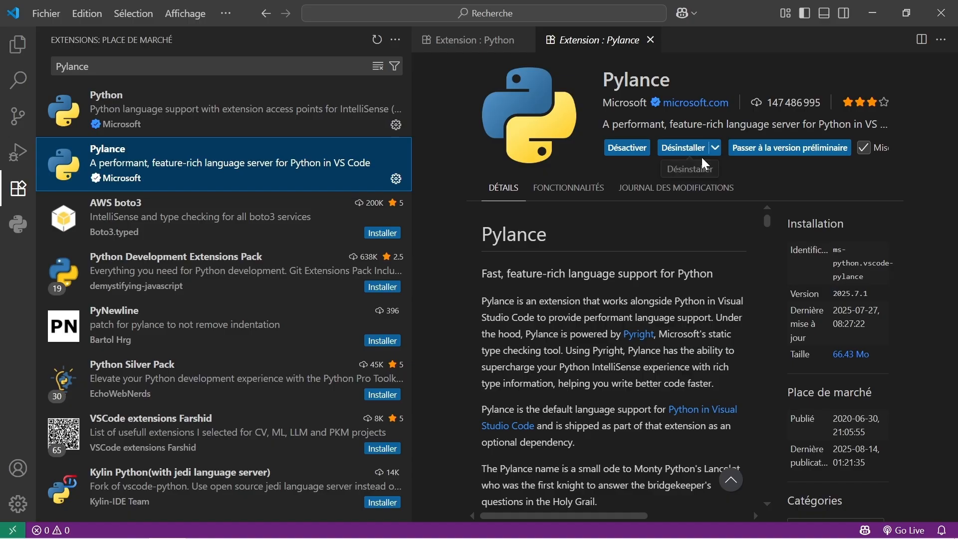
mouse_move(309, 517)
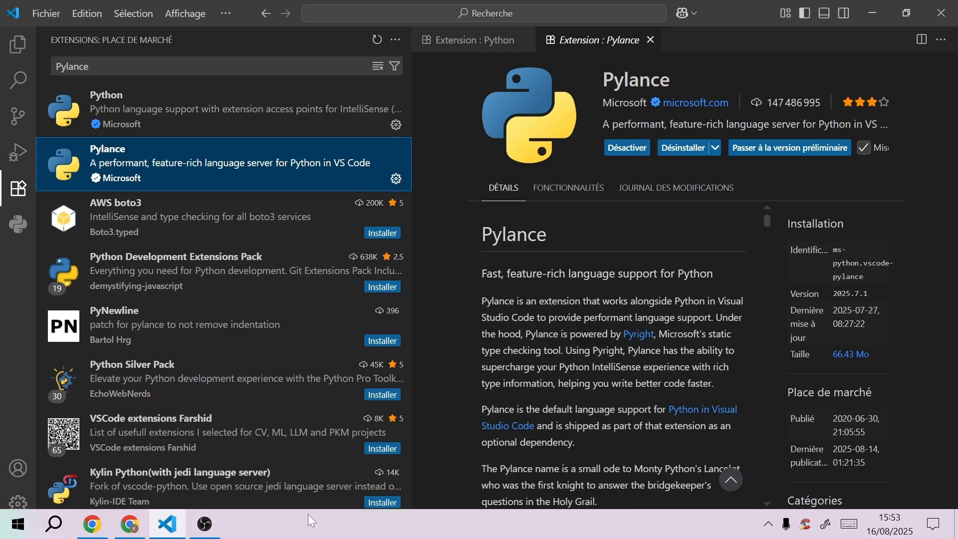
click(207, 529)
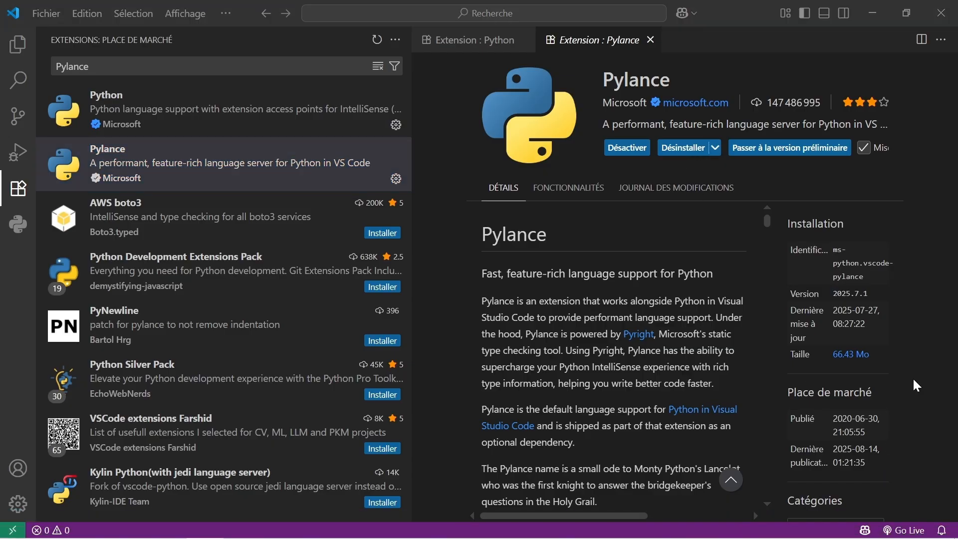
mouse_move(350, 535)
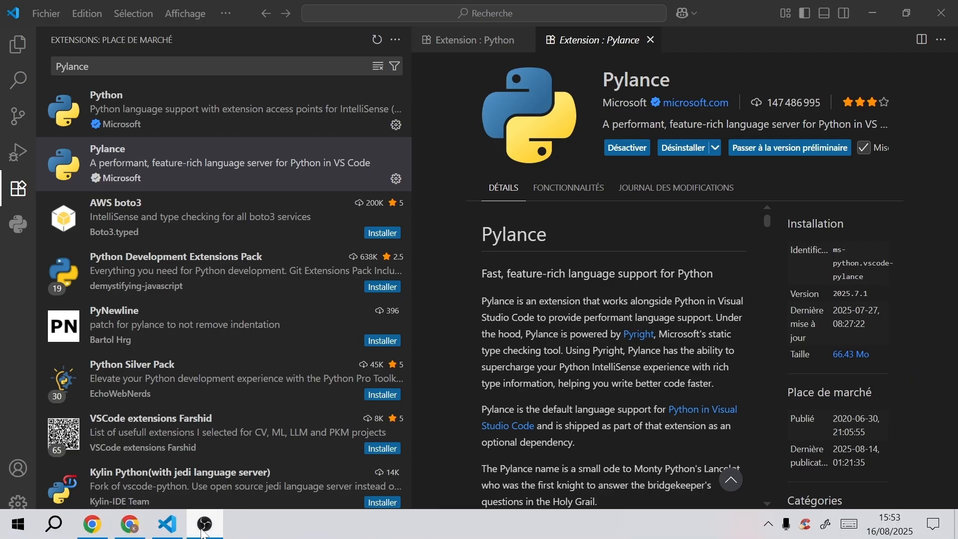
click(174, 533)
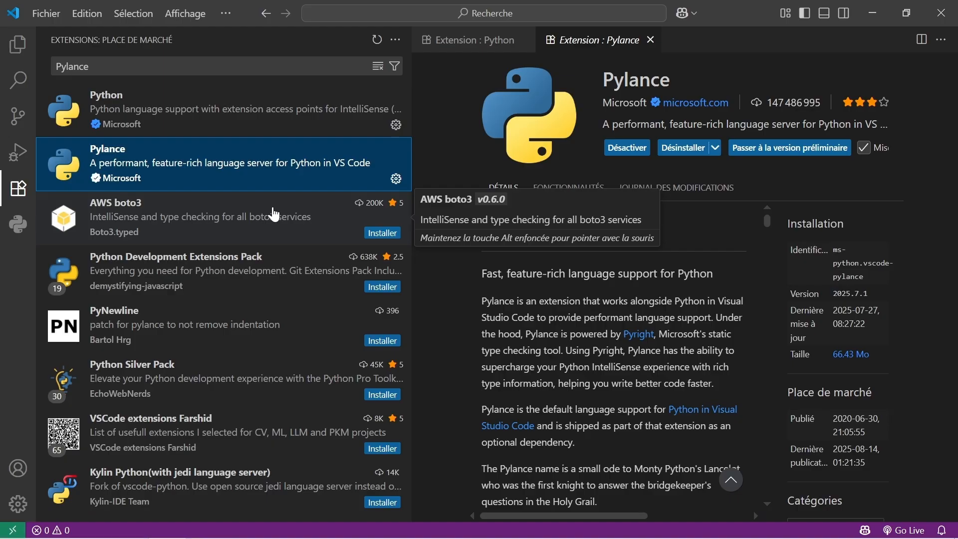
Search the marketplace for "jupyter" and install Microsoft's Jupyter extension, narrowing the extension list to widen its details page.
click(208, 62)
key(BackSpace)
key(BackSpace)
key(BackSpace)
key(BackSpace)
key(BackSpace)
key(BackSpace)
key(BackSpace)
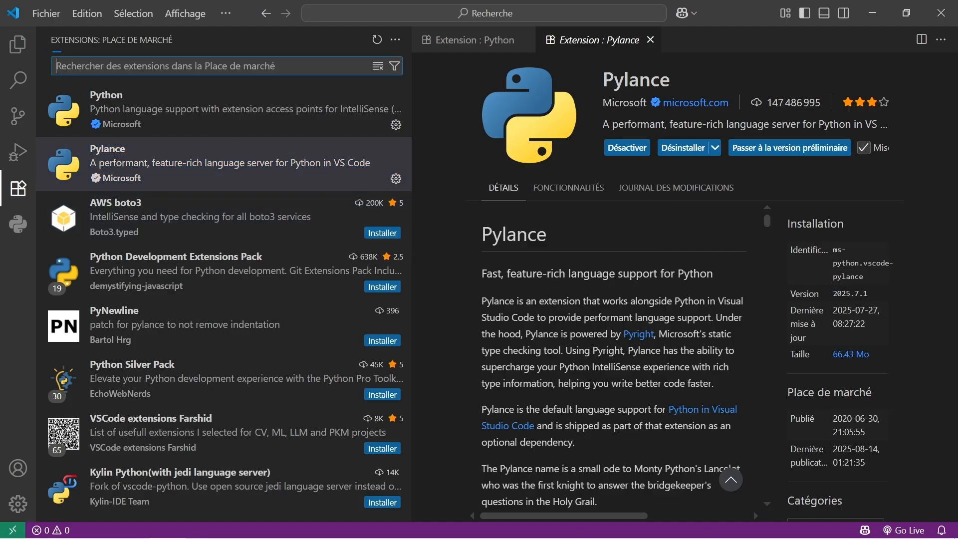
text(j)
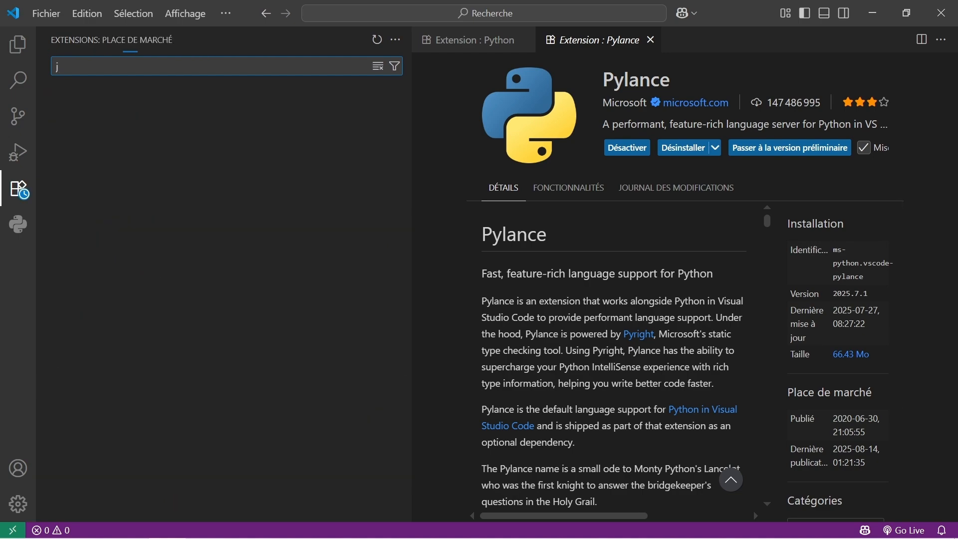
text(upyter)
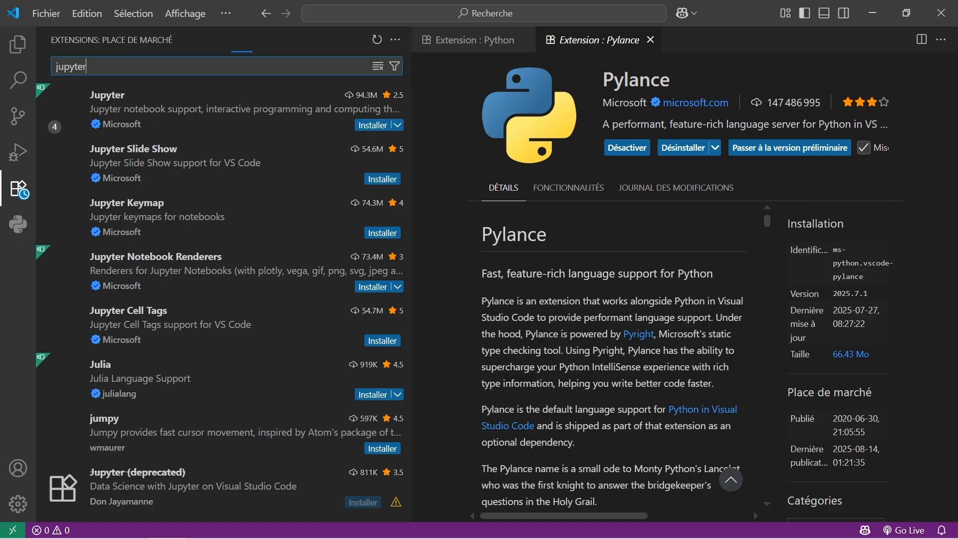
click(120, 99)
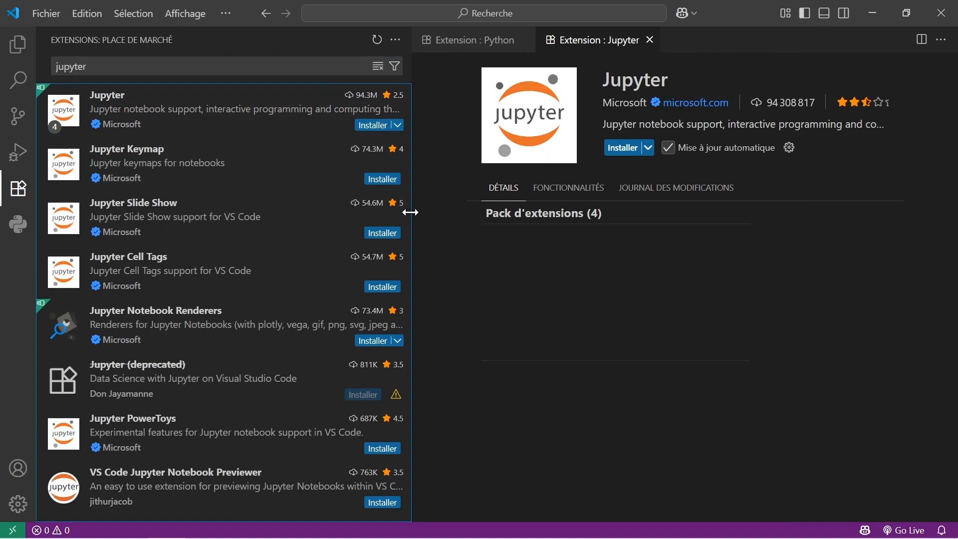
drag(410, 212, 225, 227)
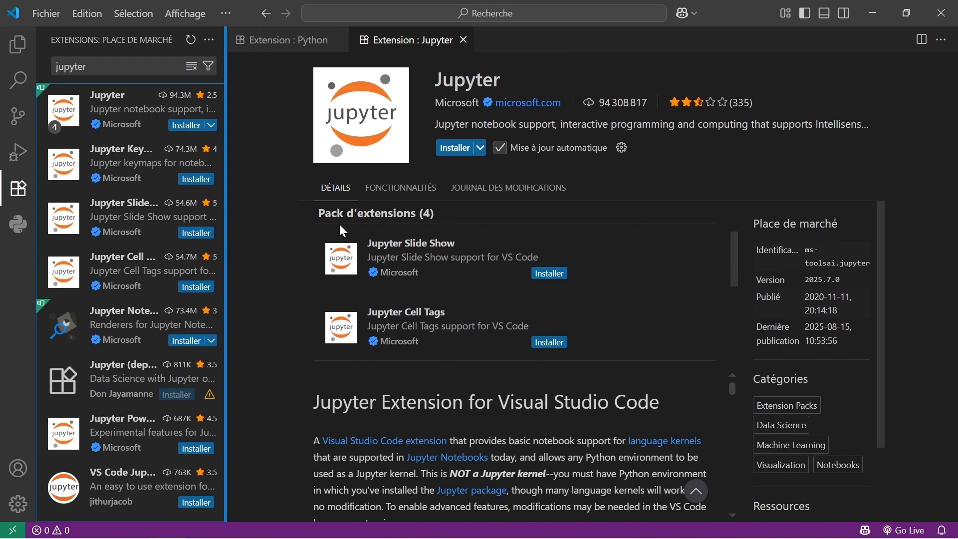
click(464, 149)
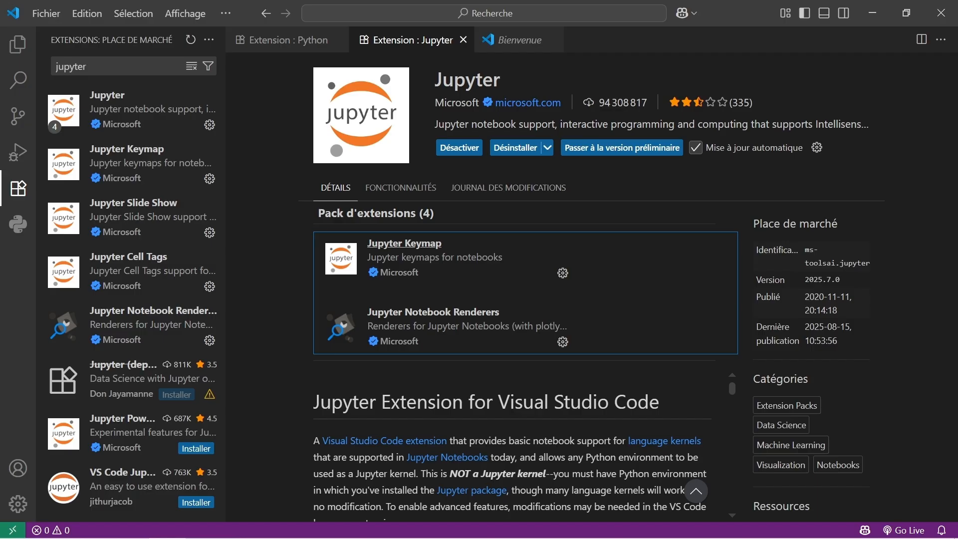
Search the extension marketplace for "Blac" and install Microsoft's Black Formatter extension.
mouse_move(234, 533)
click(160, 67)
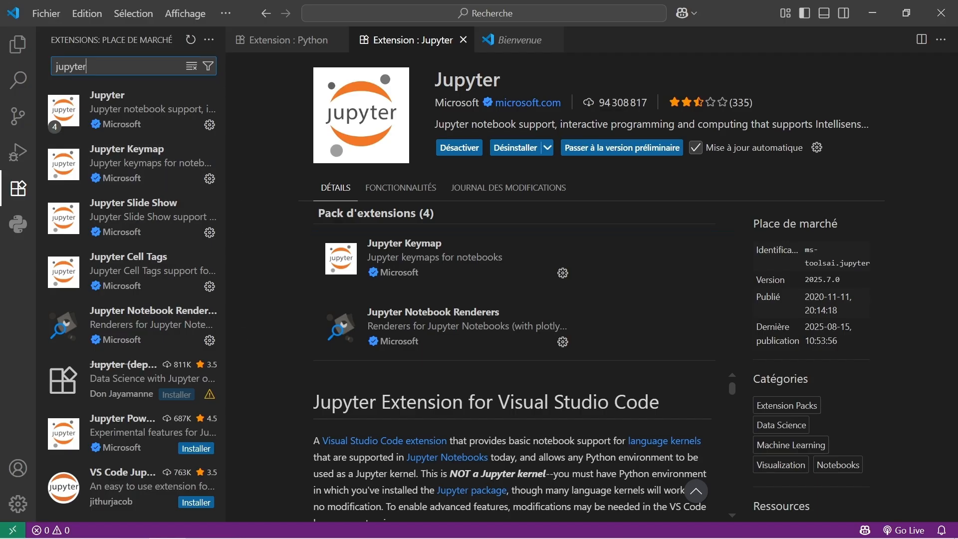
drag(90, 66, 43, 63)
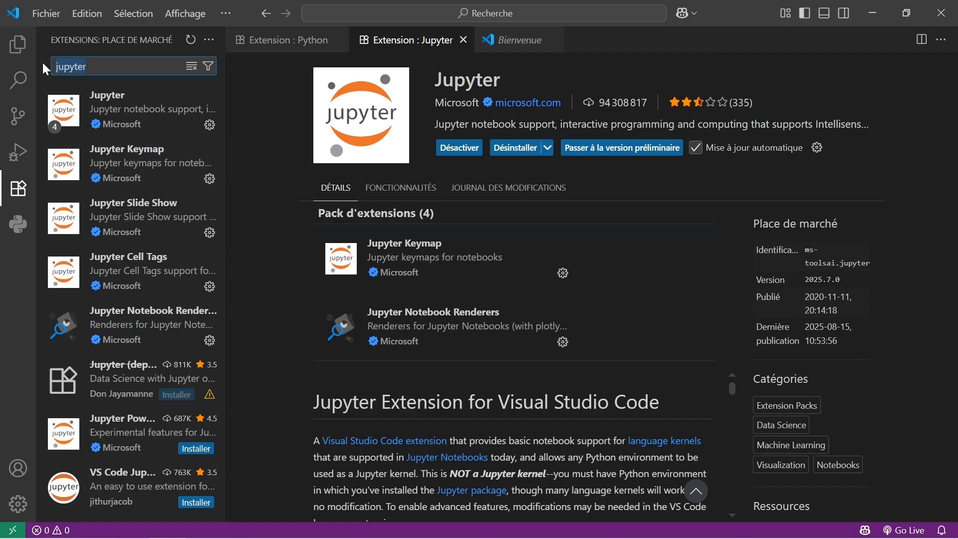
text(Blac)
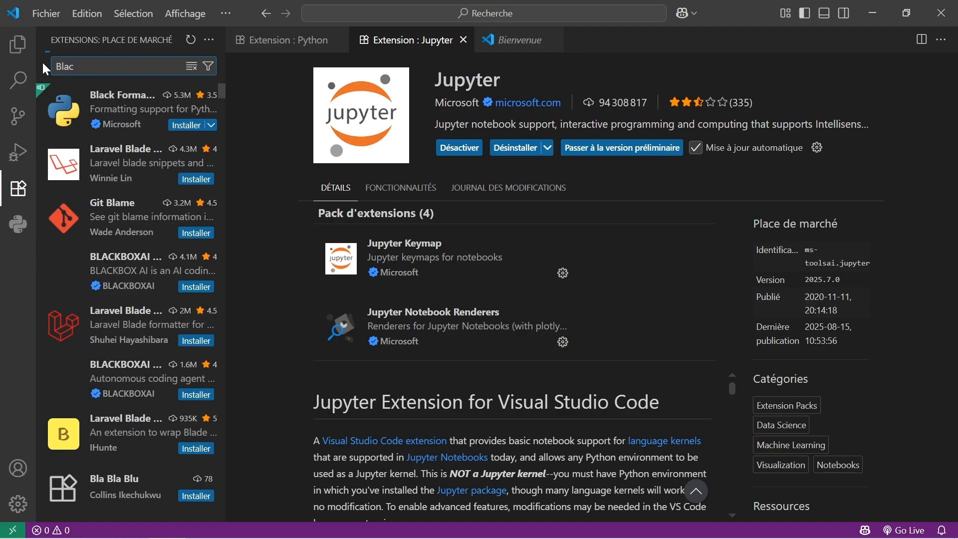
click(134, 102)
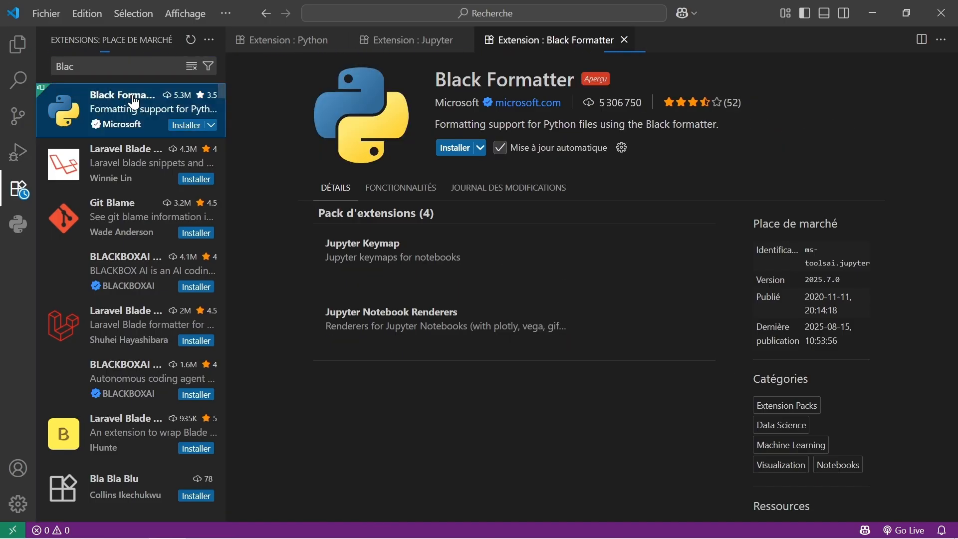
click(469, 148)
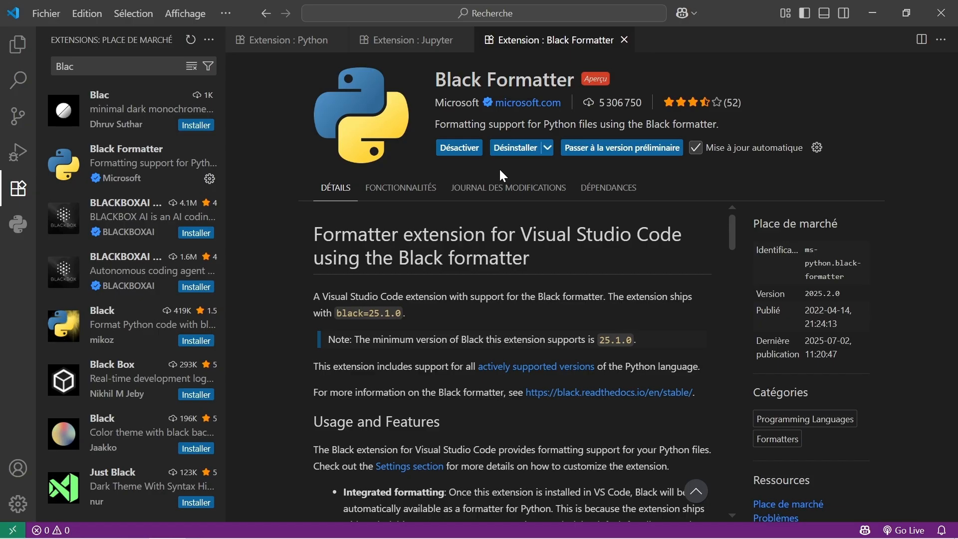
mouse_move(318, 537)
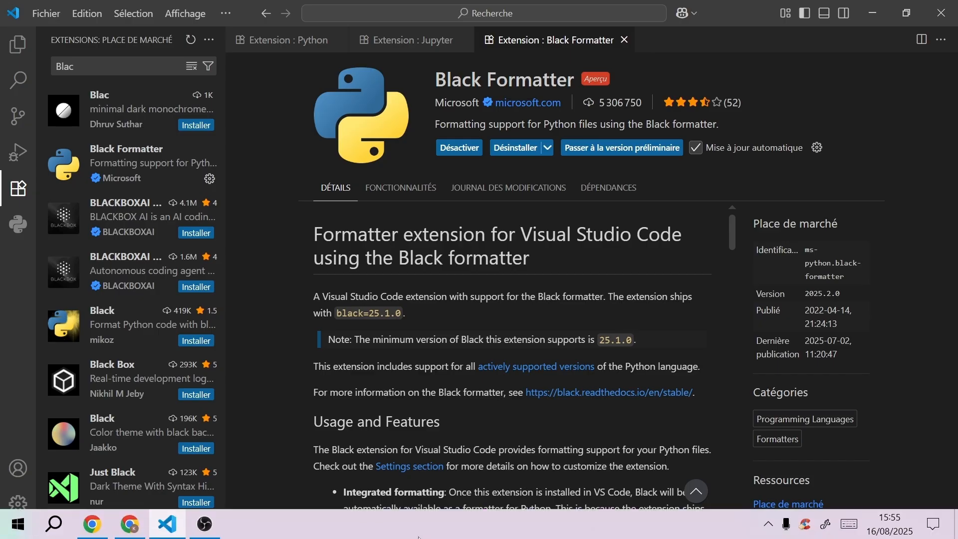
click(206, 529)
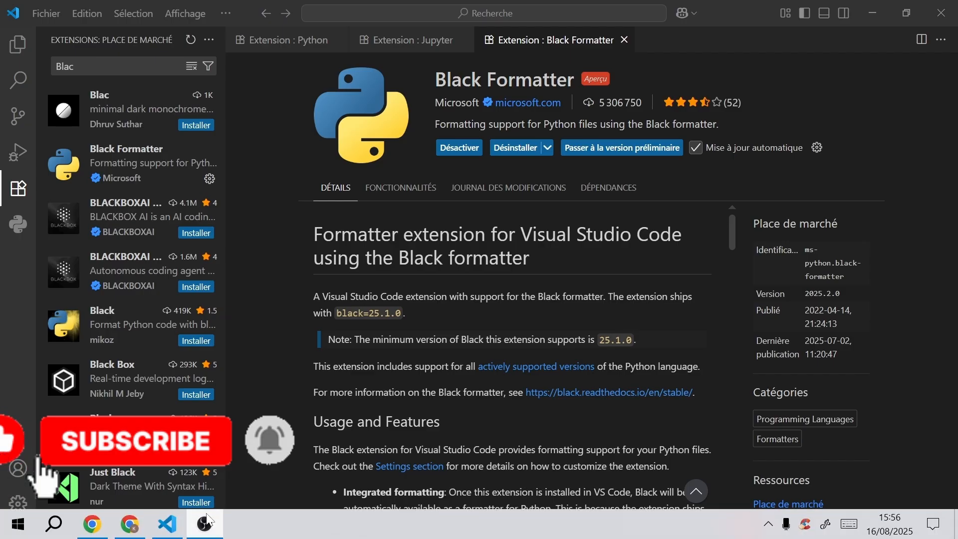
click(168, 537)
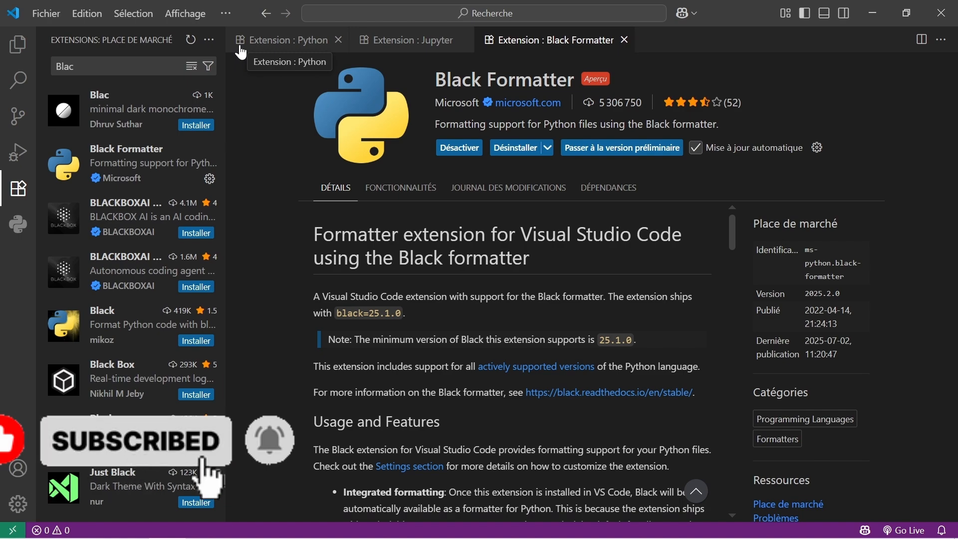
Search the marketplace for "Python test" and install Python Test Explorer for Visual Studio Code, approving its publishers.
click(188, 71)
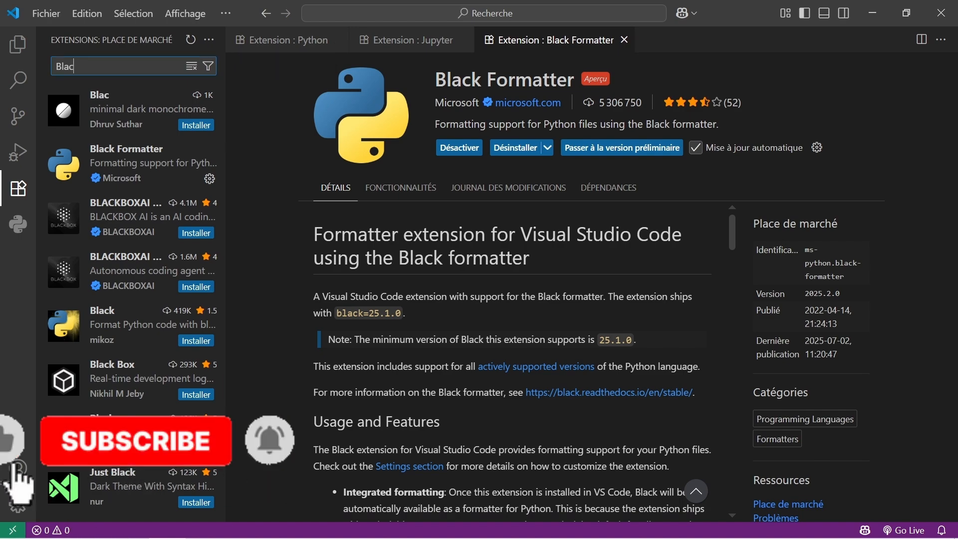
key(BackSpace)
key(BackSpace)
key(BackSpace)
key(BackSpace)
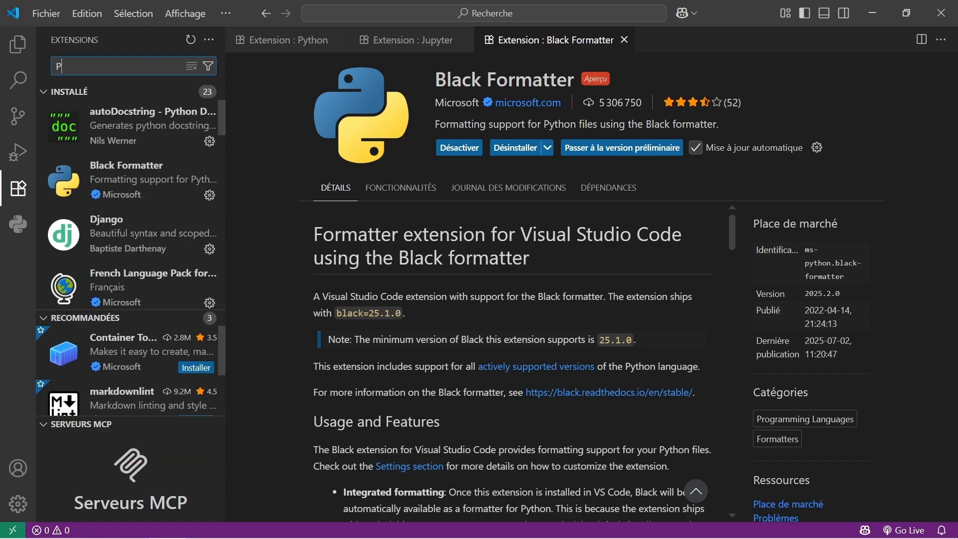
text(Python)
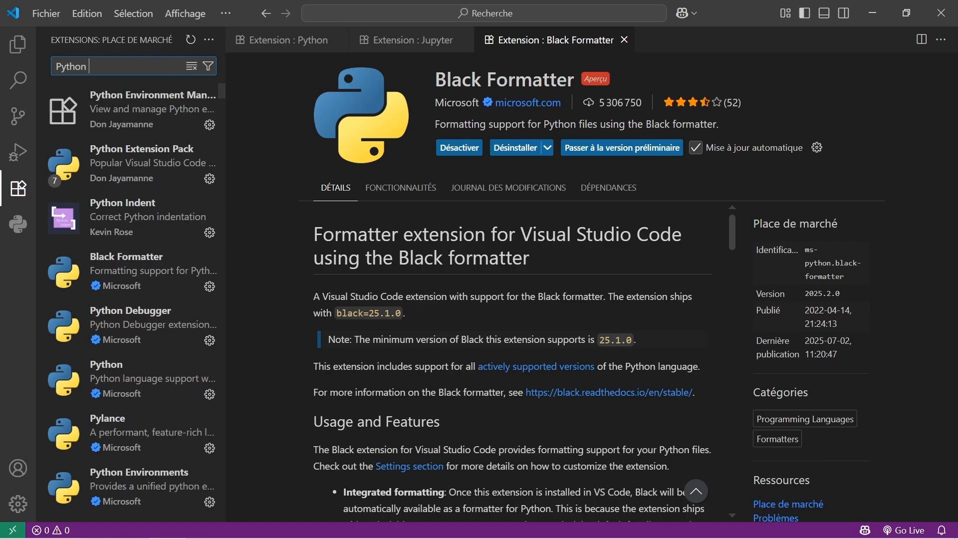
text( test)
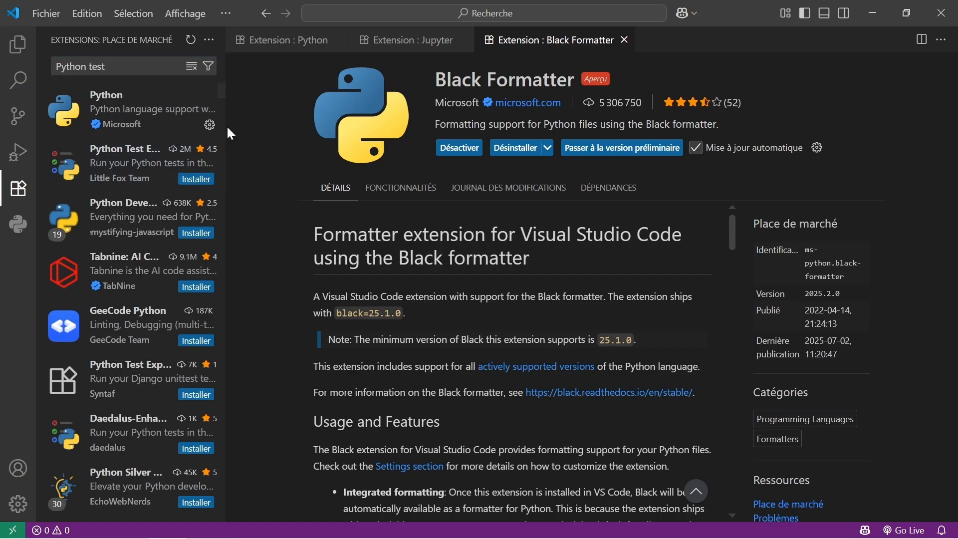
click(139, 164)
double_click(139, 164)
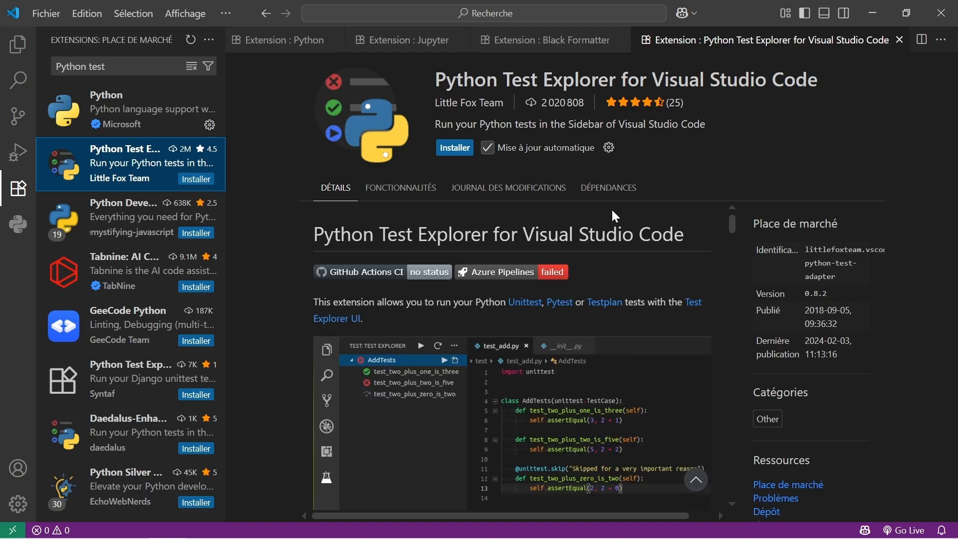
click(455, 148)
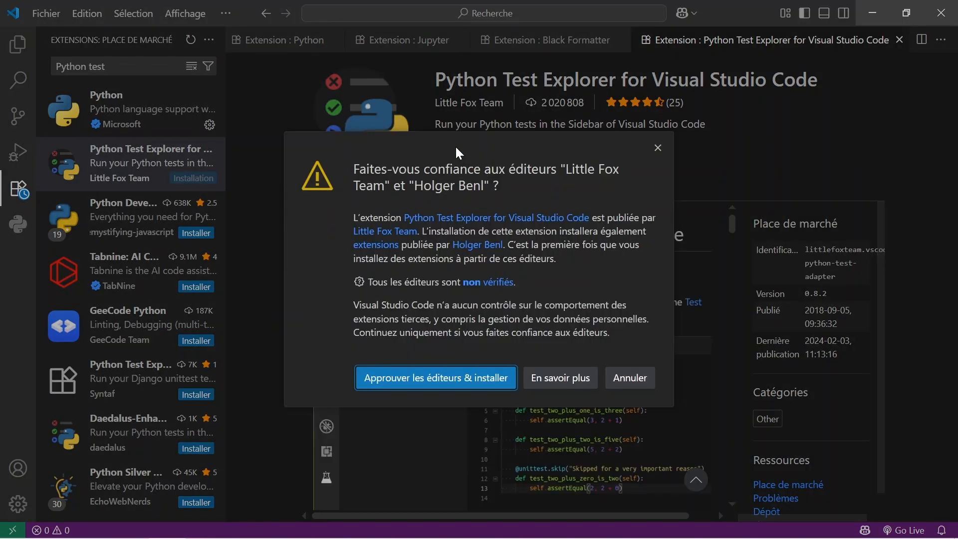
click(475, 383)
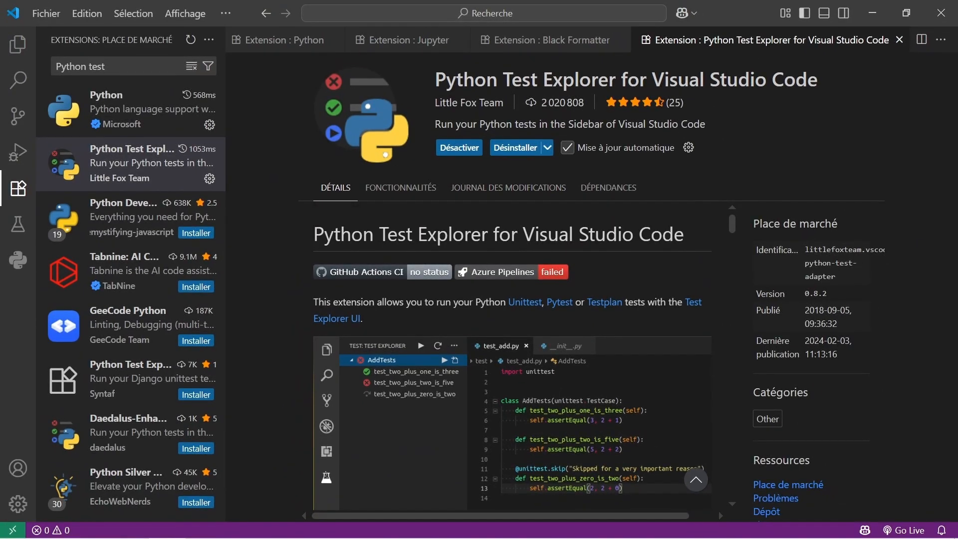
Search the extension marketplace for "Flake" and install Microsoft's Flake8 linting extension.
mouse_move(489, 520)
drag(106, 66, 43, 68)
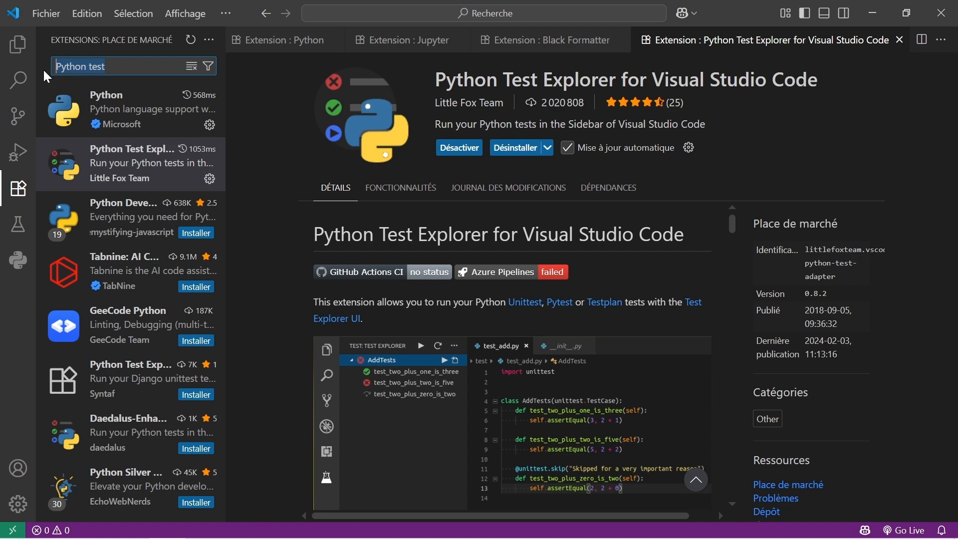
text(Fla)
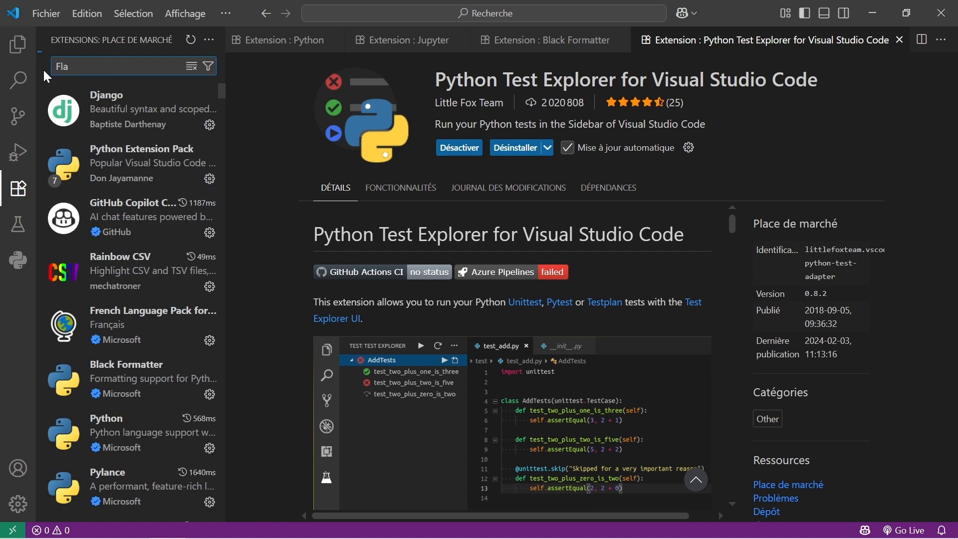
text(ke)
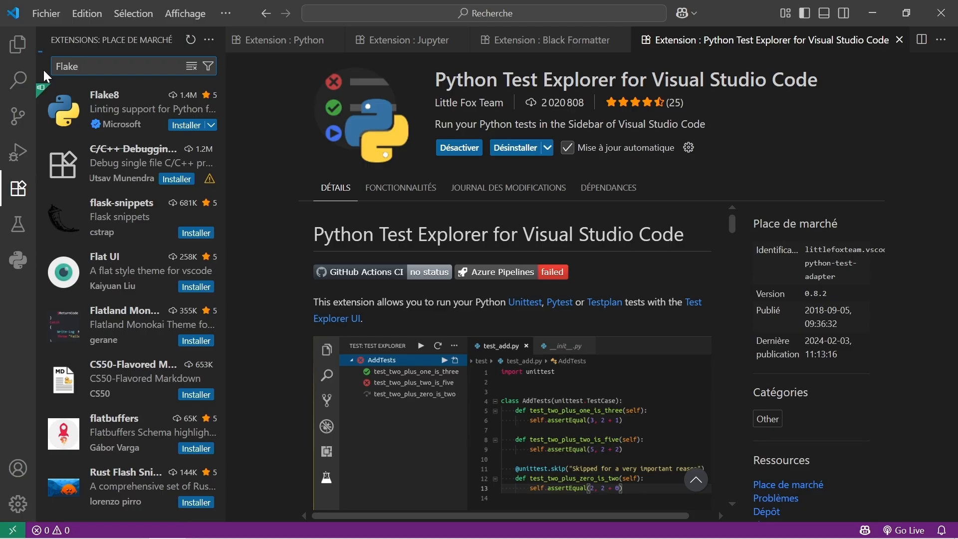
click(126, 98)
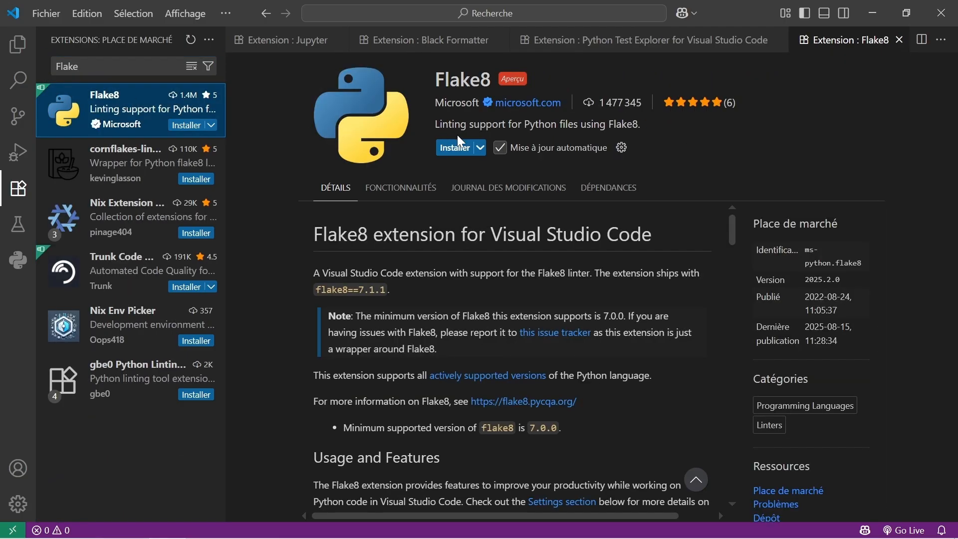
click(453, 149)
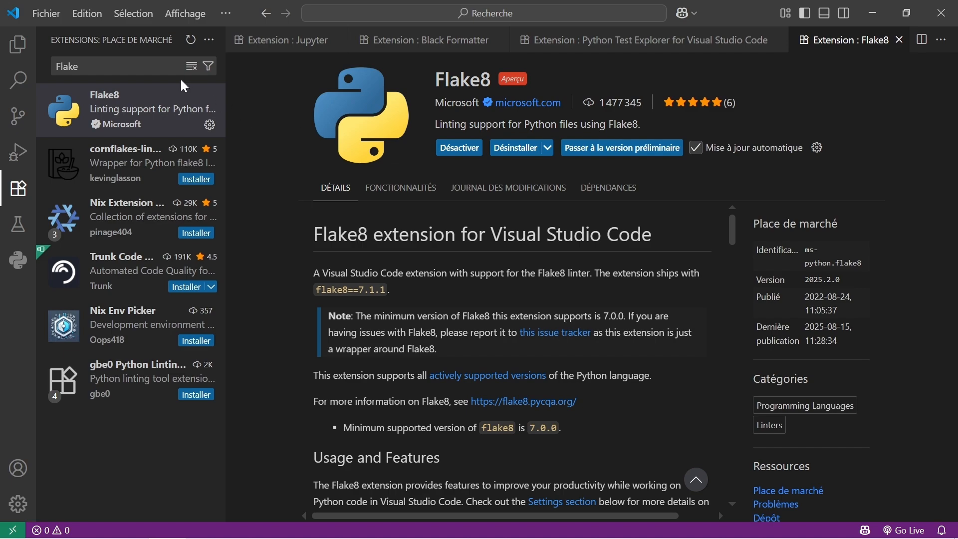
Search the extension marketplace for "Better" and install the Better Comments extension, approving its publisher.
drag(92, 67, 42, 73)
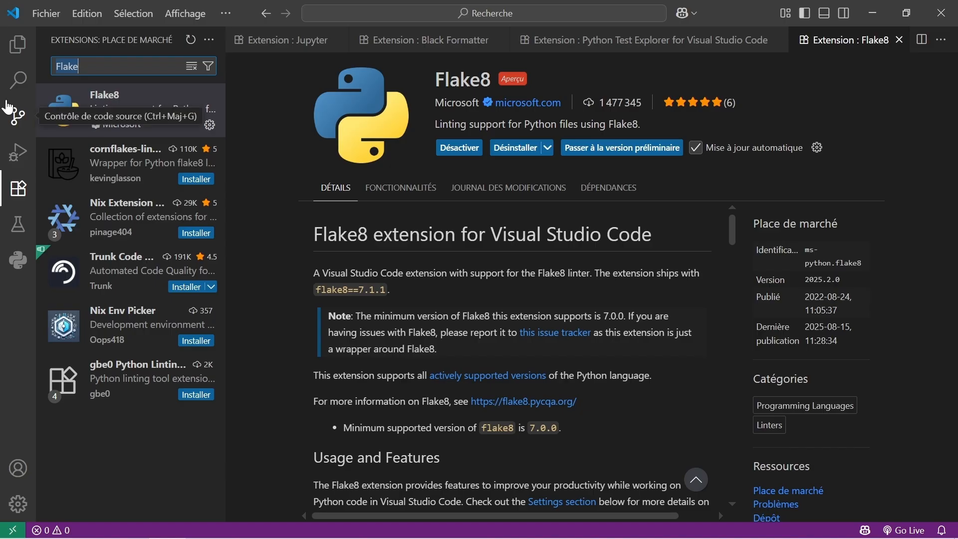
text(Bette)
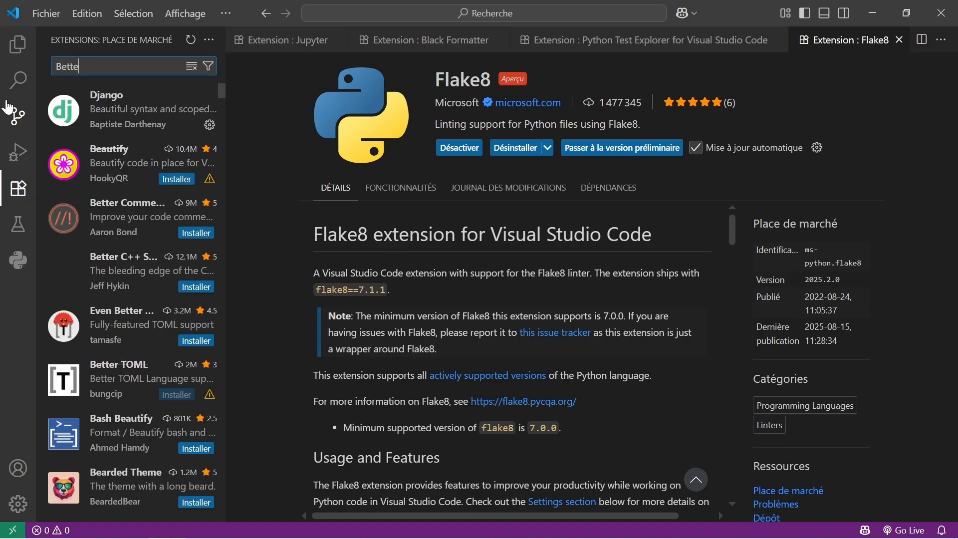
text(r)
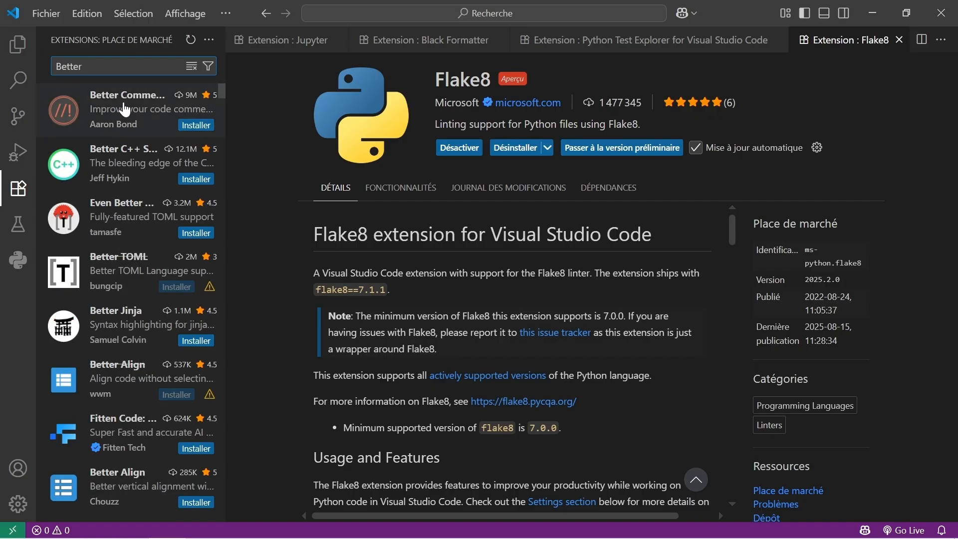
click(125, 109)
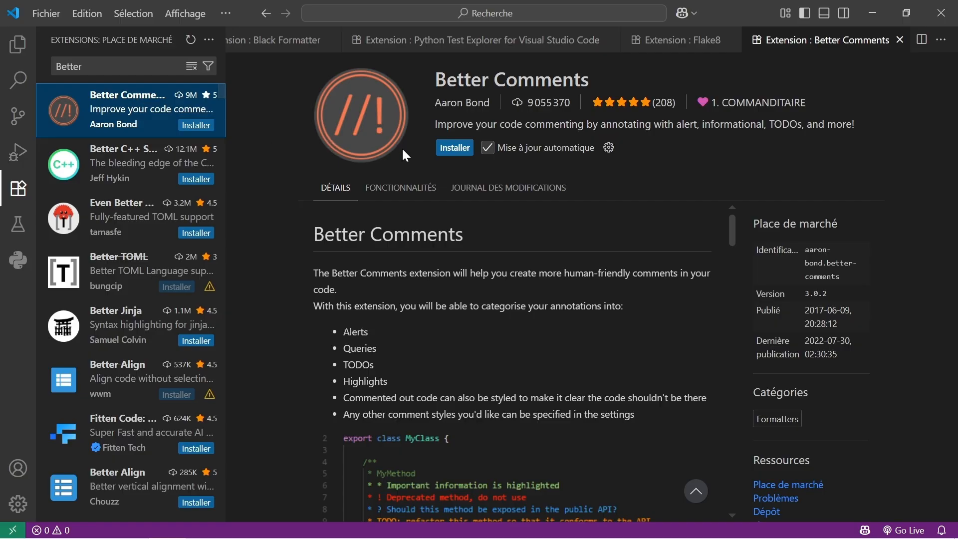
click(454, 147)
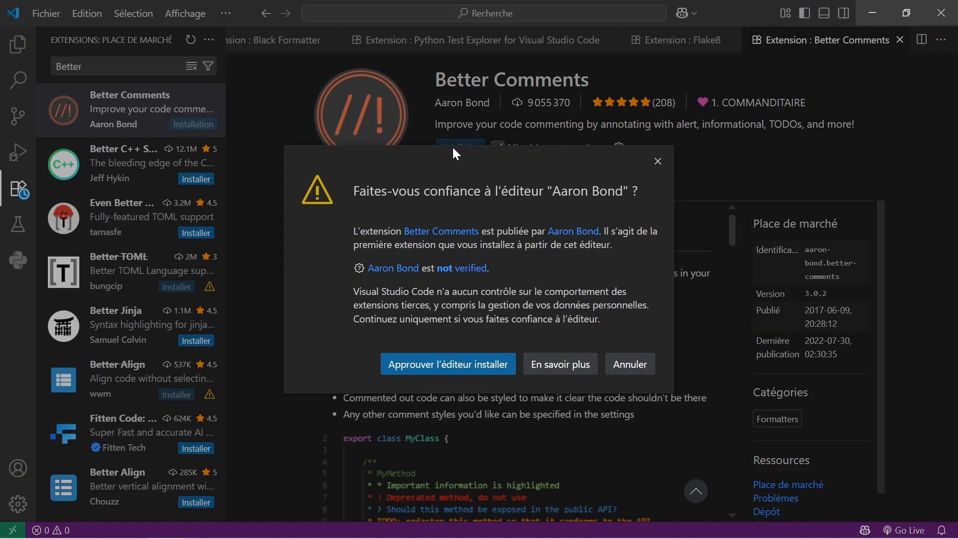
click(492, 367)
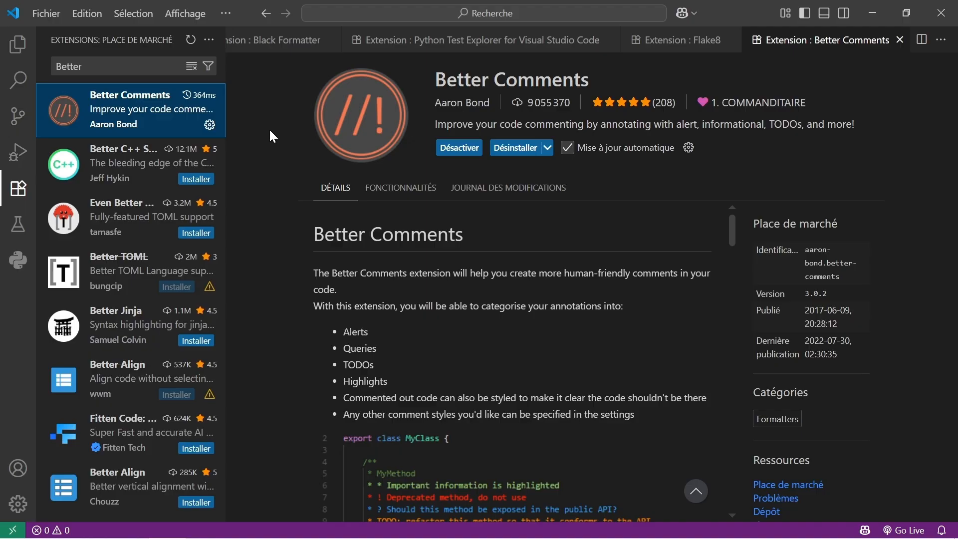
Search the extension marketplace for "code runner" and install the Code Runner extension.
drag(91, 67, 54, 69)
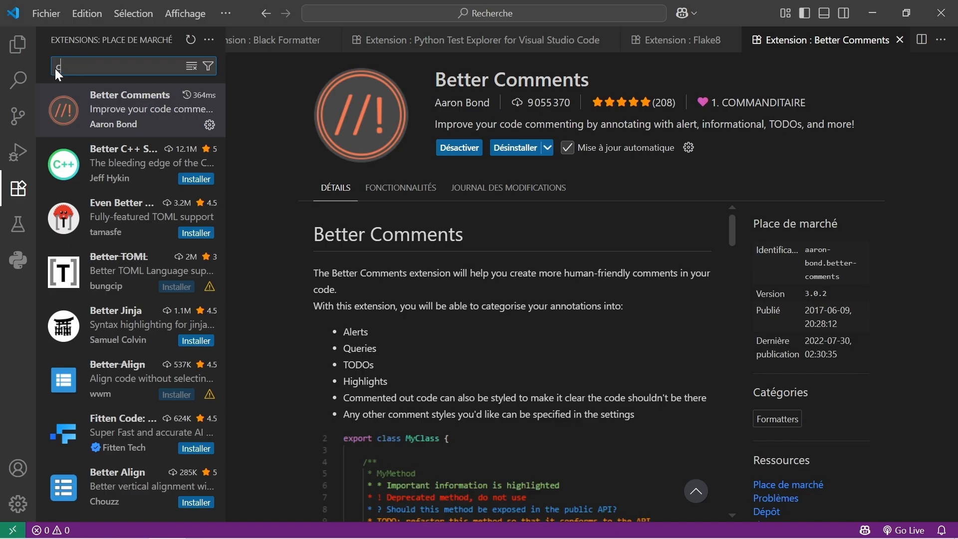
text(code runner)
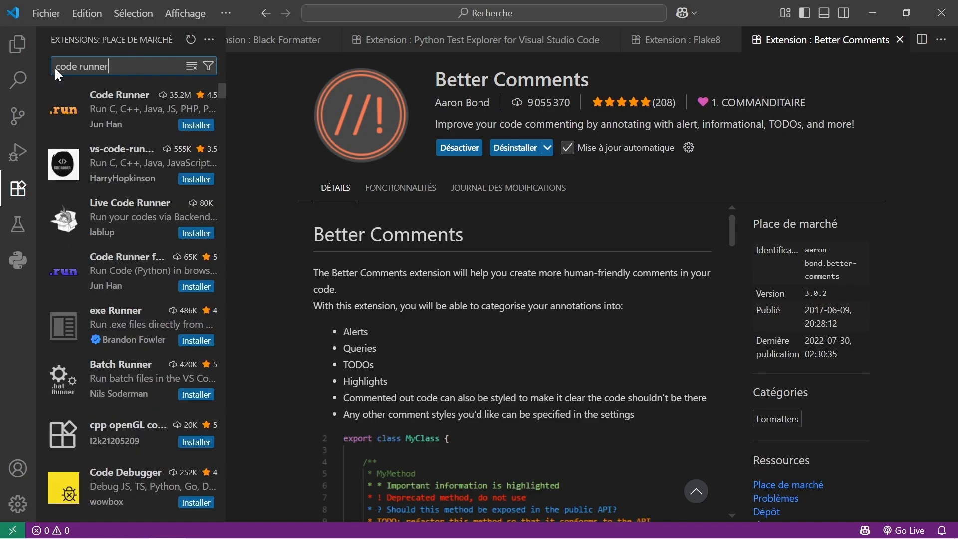
click(133, 95)
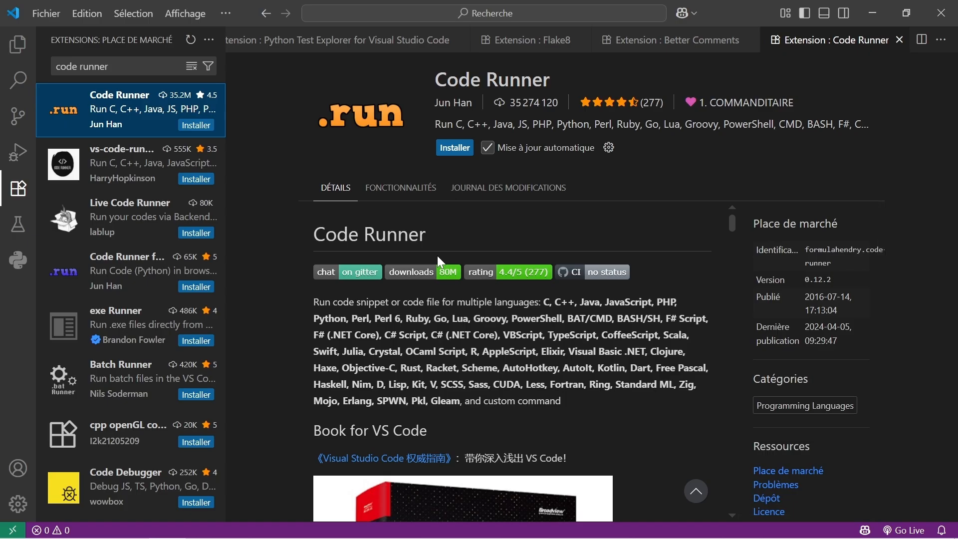
click(458, 149)
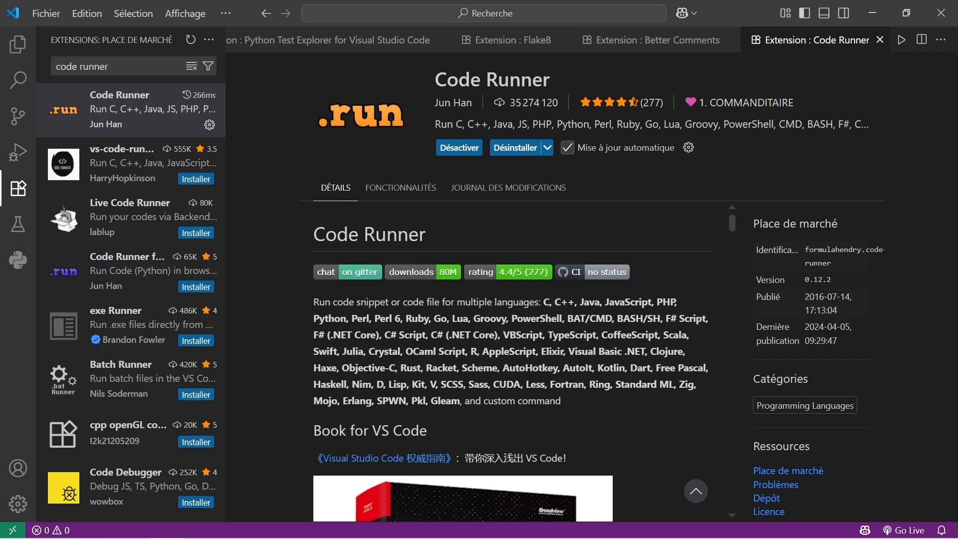
Search the marketplace for "Gitlens" and install the GitLens — Git supercharged extension, approving GitKraken as publisher.
click(131, 68)
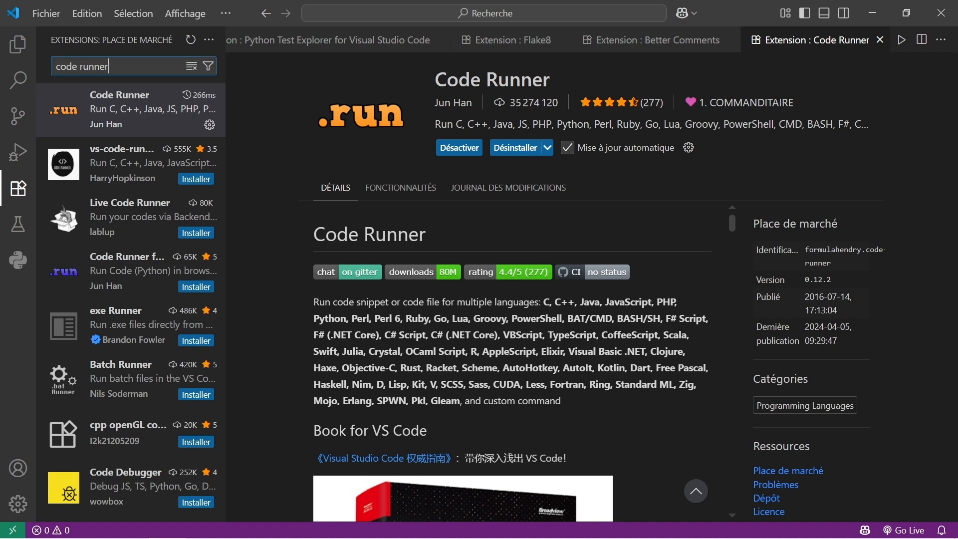
key(BackSpace)
key(BackSpace)
key(BackSpace)
key(BackSpace)
key(BackSpace)
key(BackSpace)
key(BackSpace)
key(BackSpace)
key(BackSpace)
key(BackSpace)
key(BackSpace)
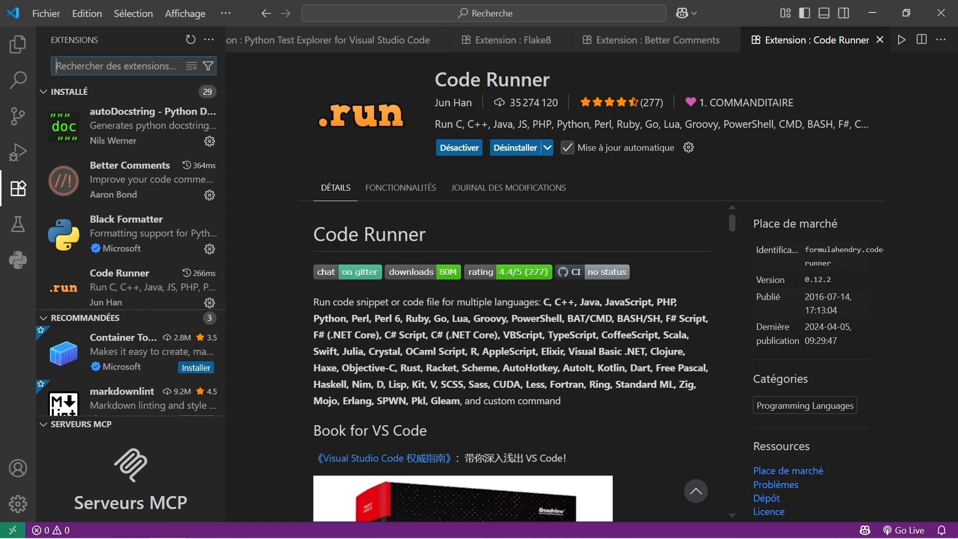
text(G)
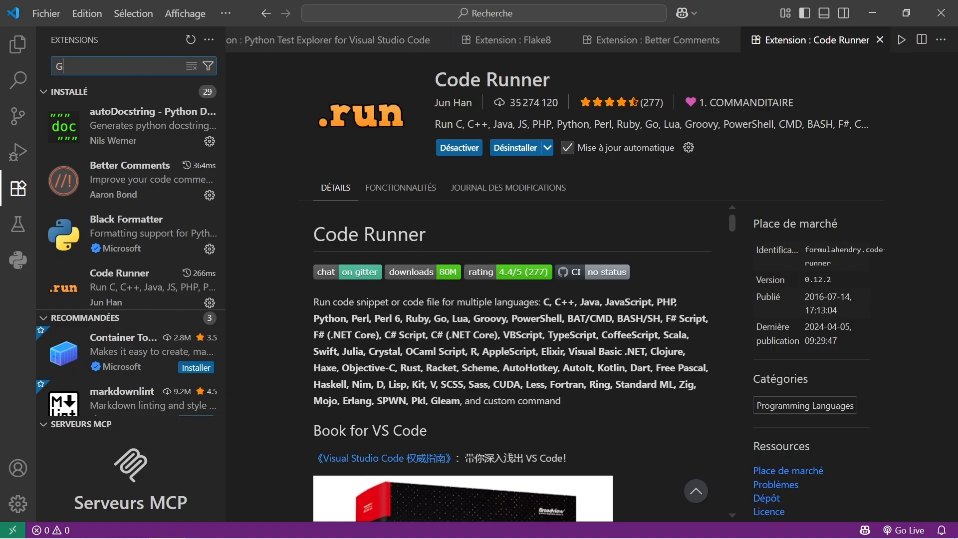
text(itlens)
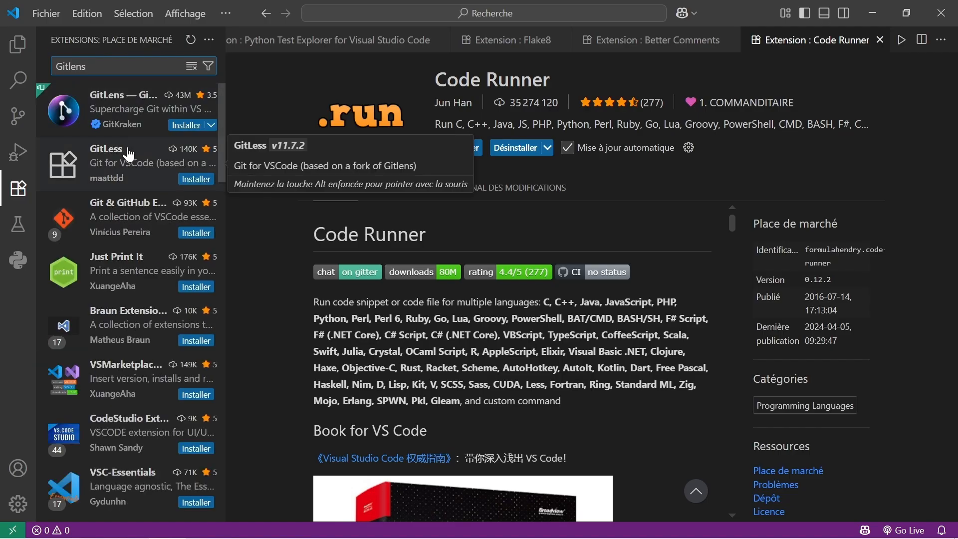
click(126, 103)
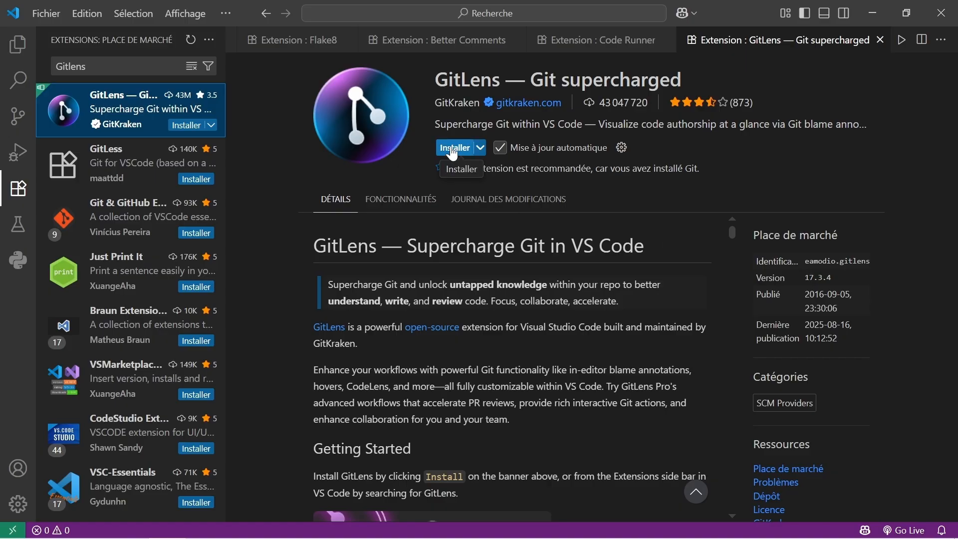
click(453, 149)
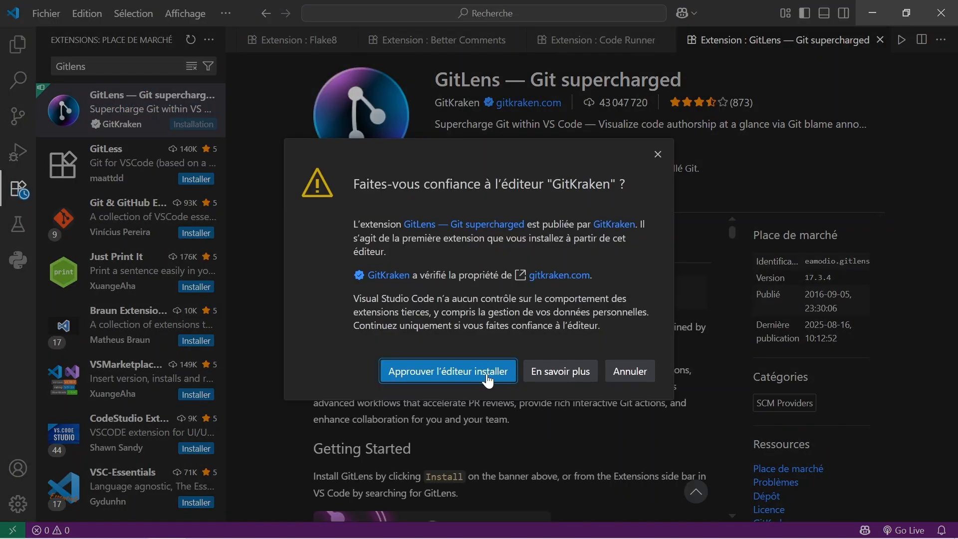
click(489, 381)
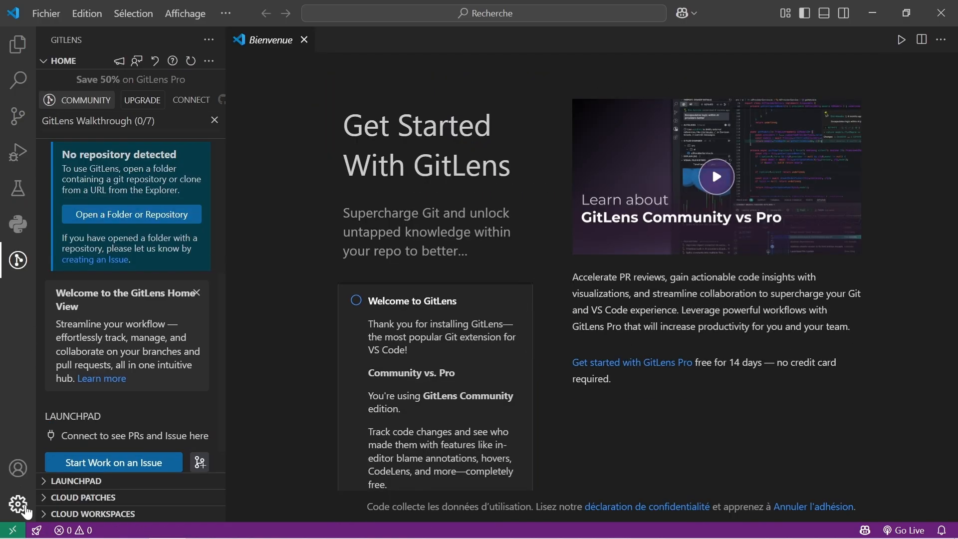
Return to the extension marketplace, search for "Docker" and install Microsoft's Docker extension.
click(18, 504)
click(140, 386)
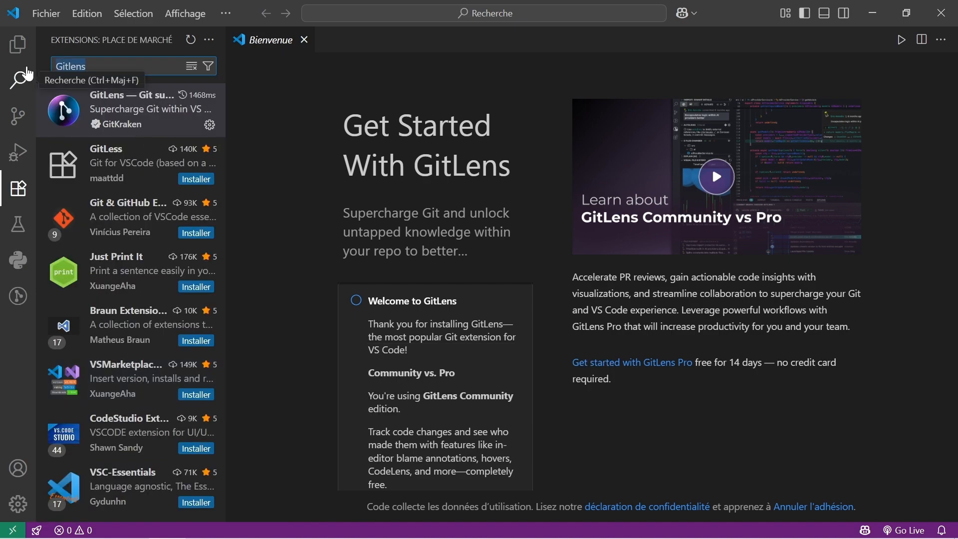
text(Docker)
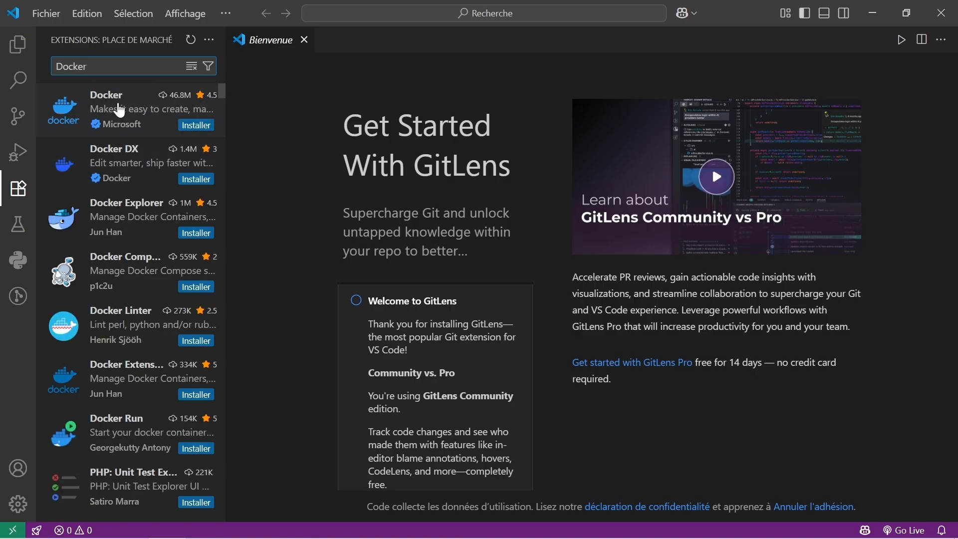
click(117, 107)
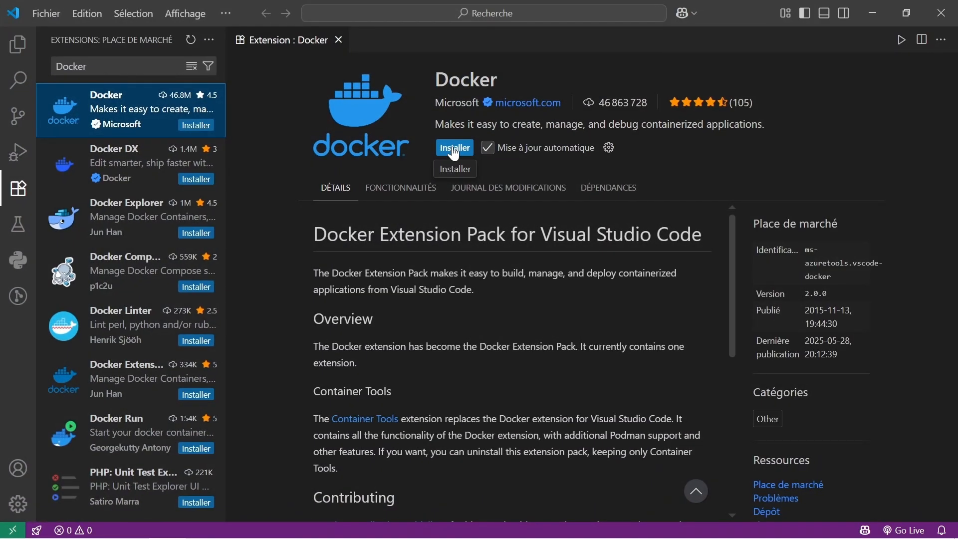
click(454, 150)
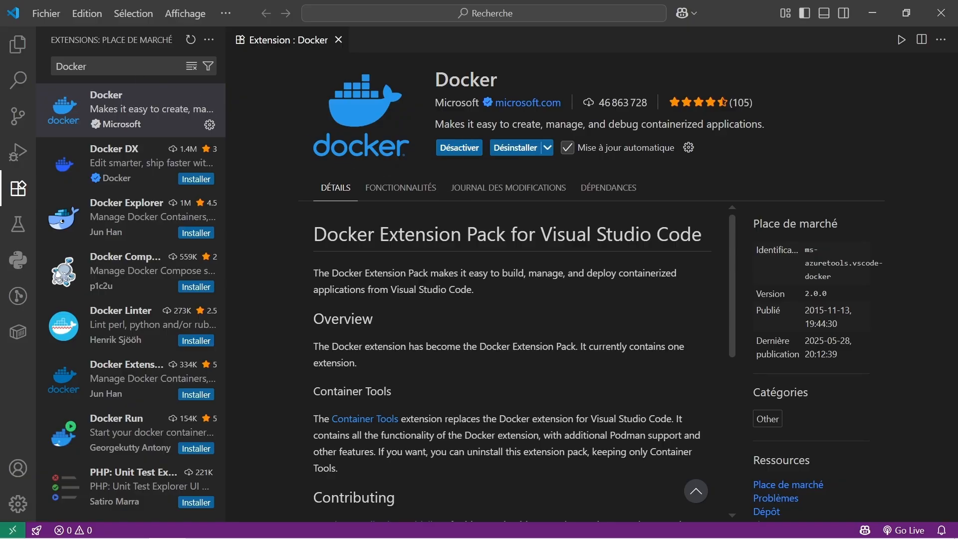
Search the extension marketplace for "Material" and install the Material Icon Theme extension, approving its publisher.
drag(89, 66, 6, 76)
text(M)
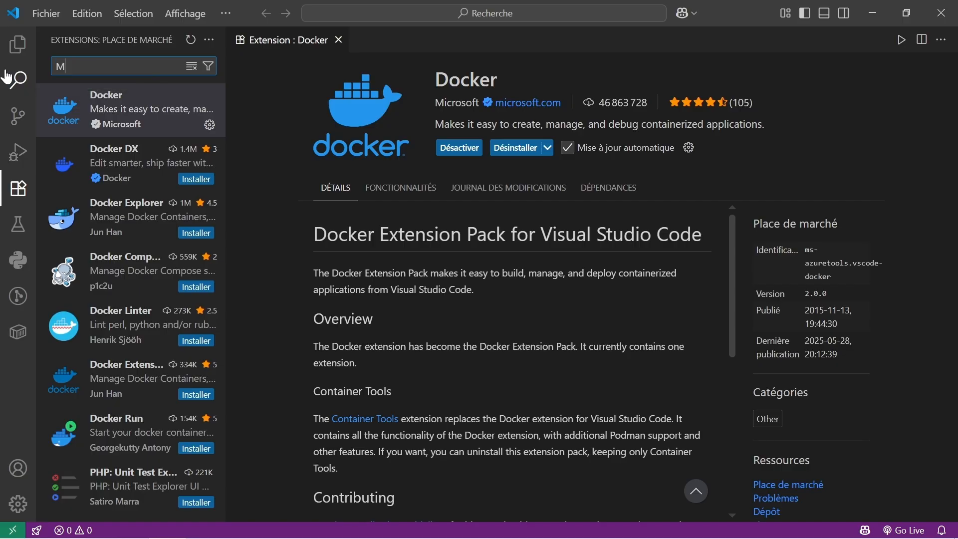
text(aterial)
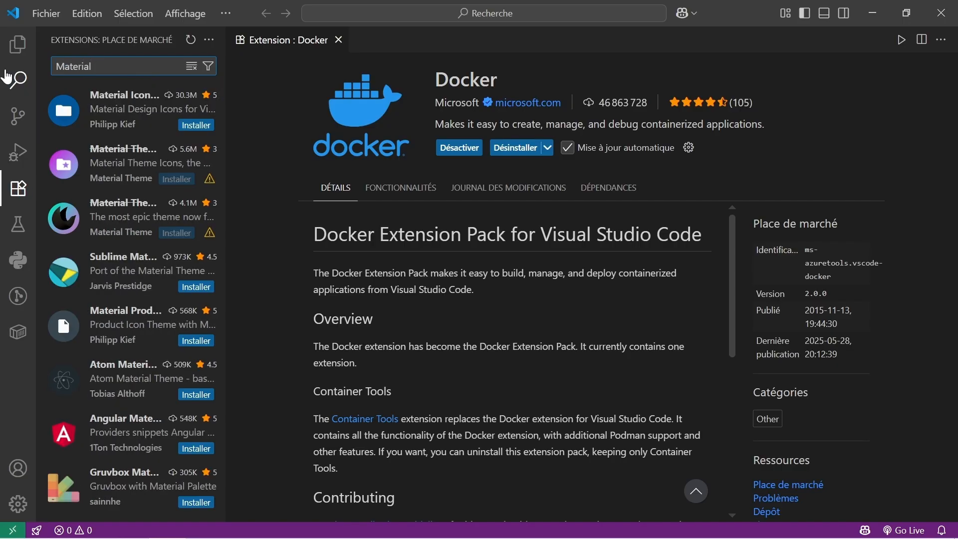
click(136, 103)
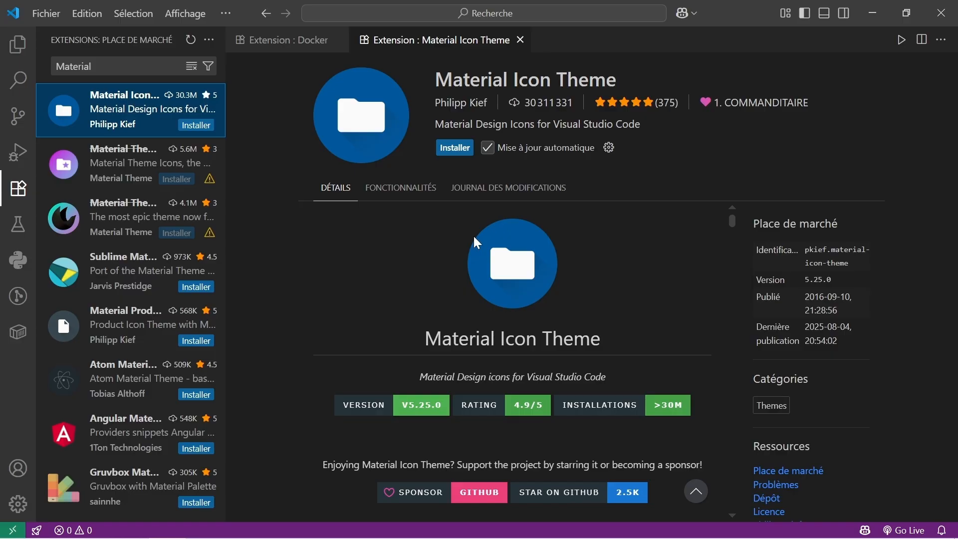
click(455, 147)
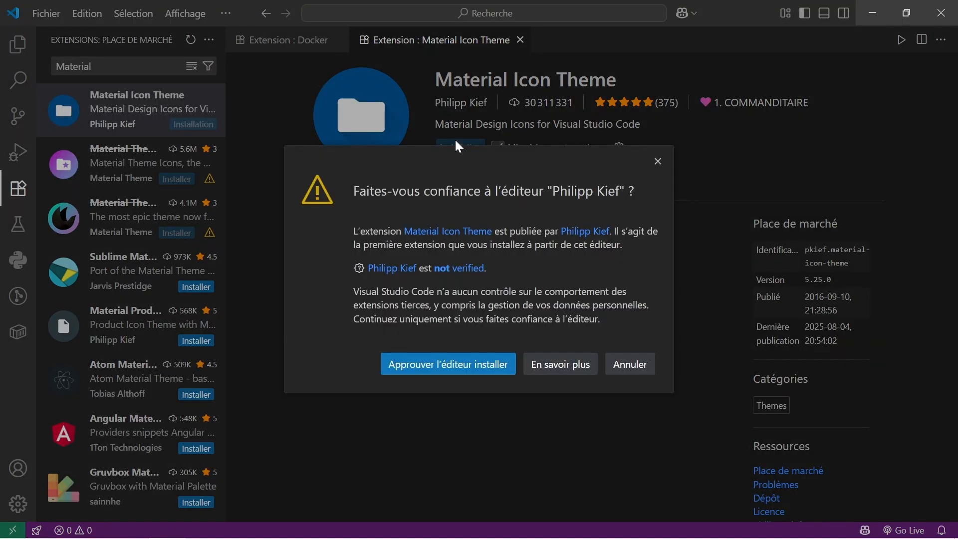
click(463, 365)
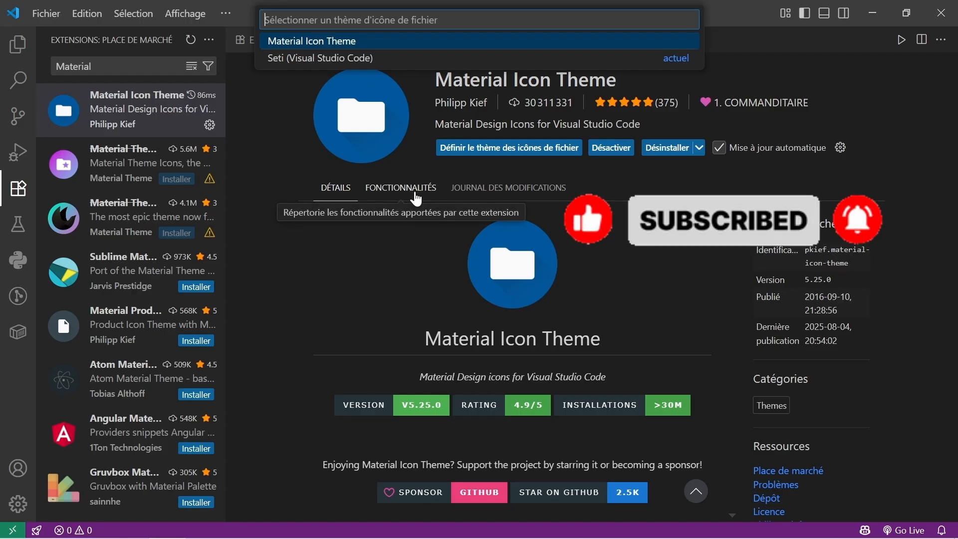
Search the extension marketplace for "Error" and install the Error Lens extension, approving its publisher.
drag(95, 66, 40, 74)
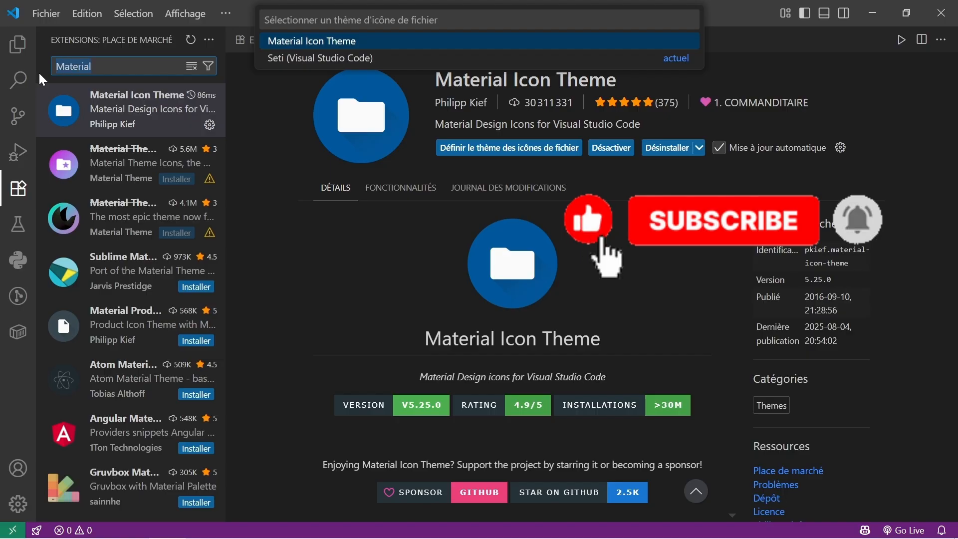
key(BackSpace)
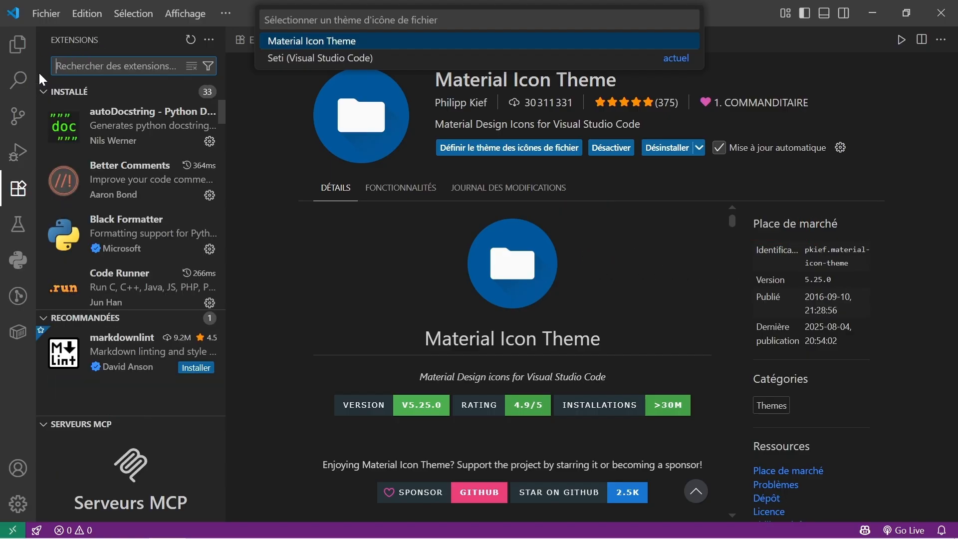
text(Error)
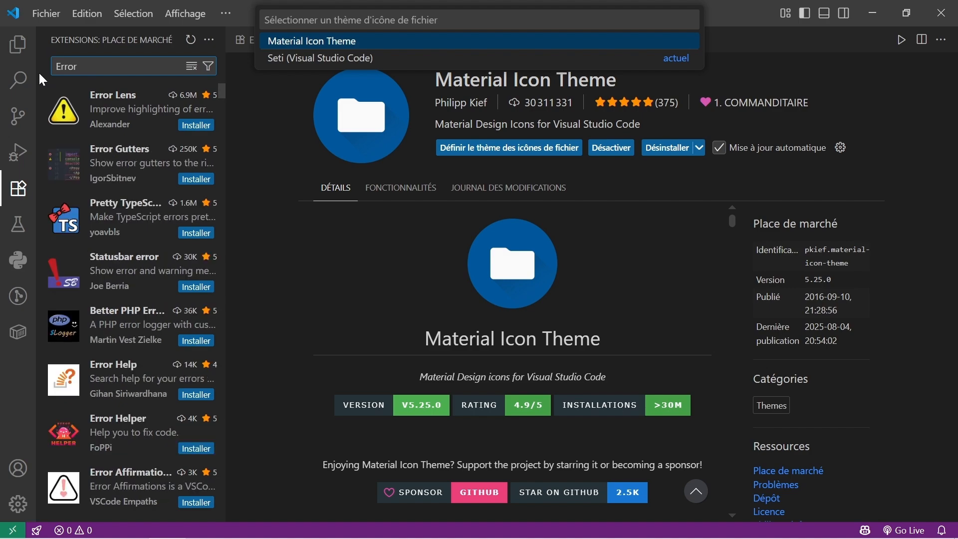
click(117, 107)
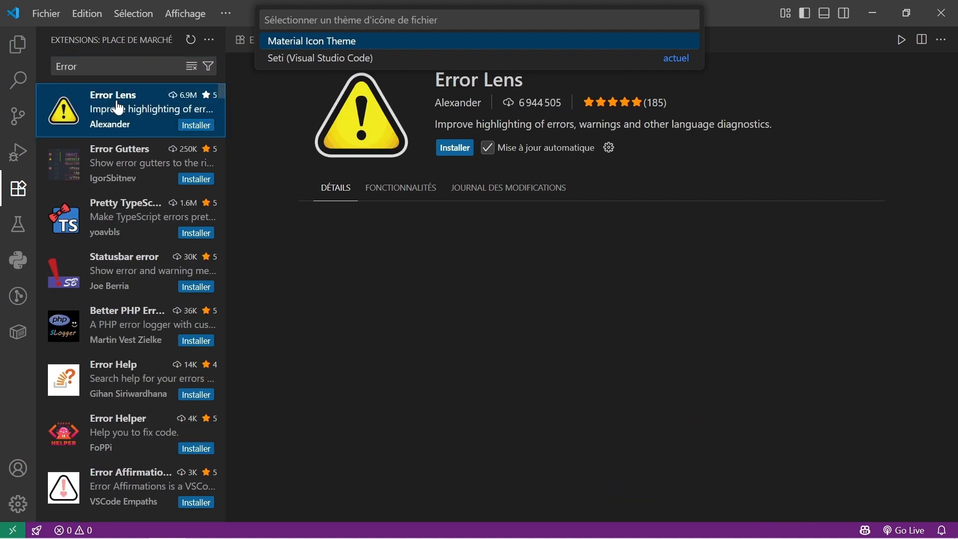
click(452, 148)
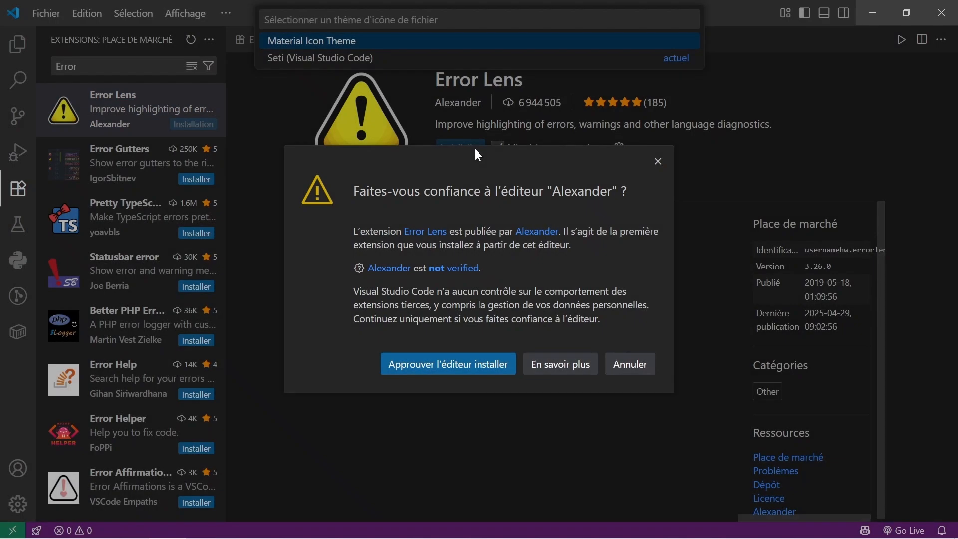
click(485, 369)
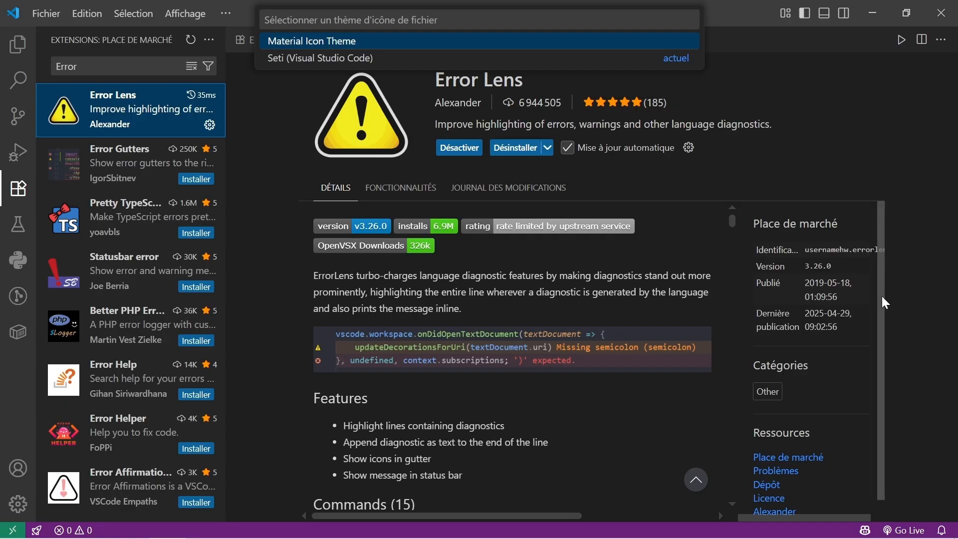
scroll(882, 295, down, 1)
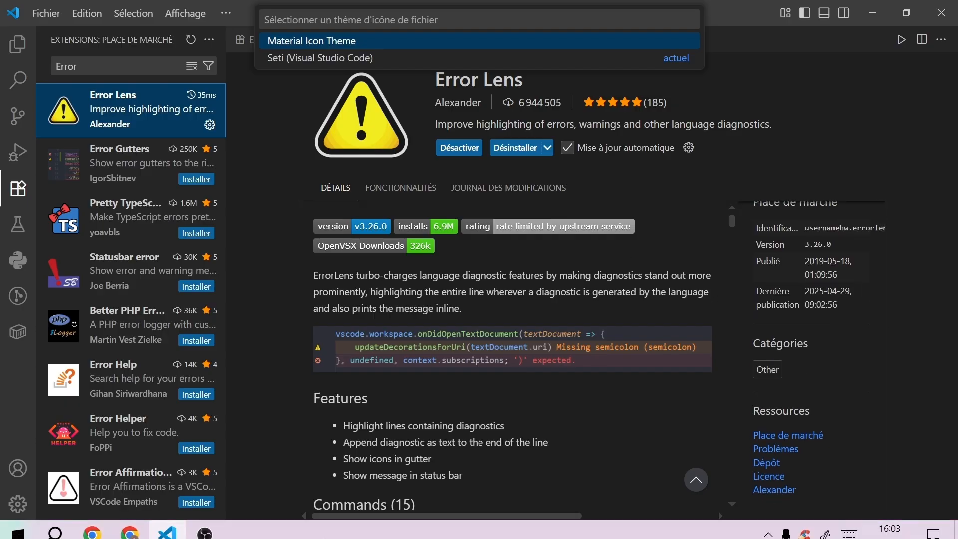
click(210, 530)
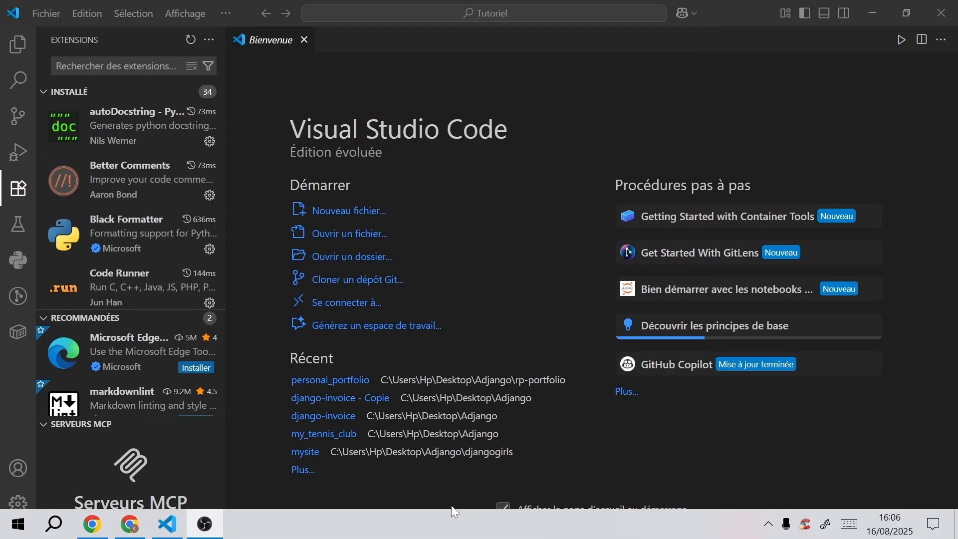
click(202, 530)
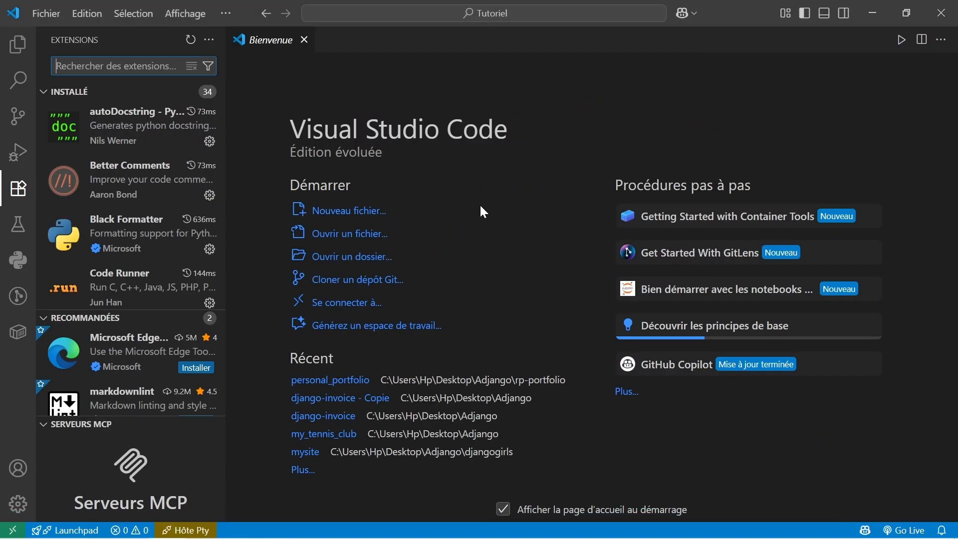